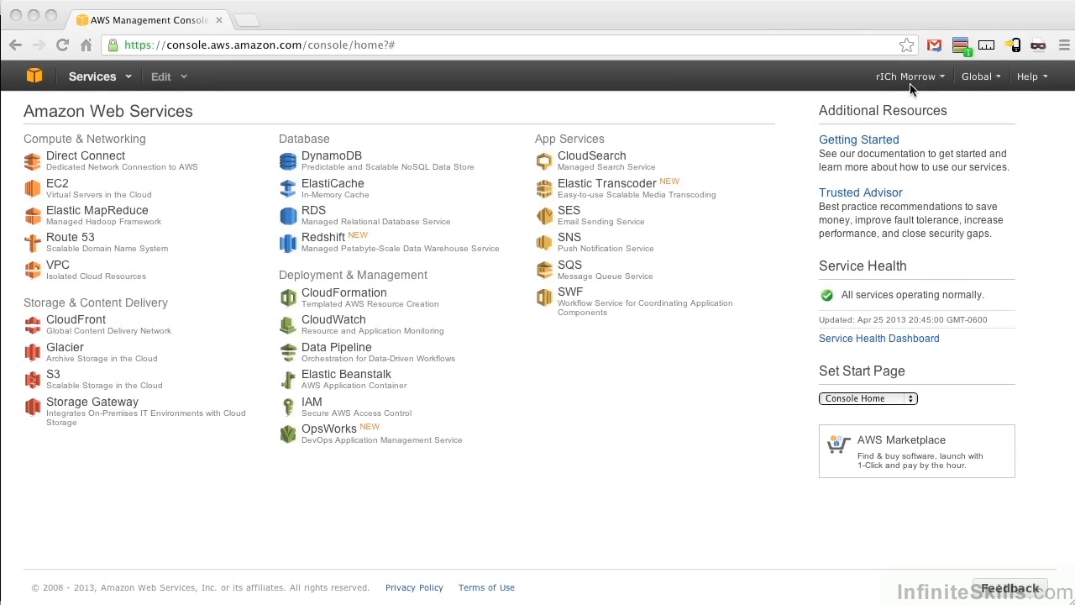
# Step: Open CloudFormation and start a new stack named DrupalStack
pyautogui.click(351, 297)
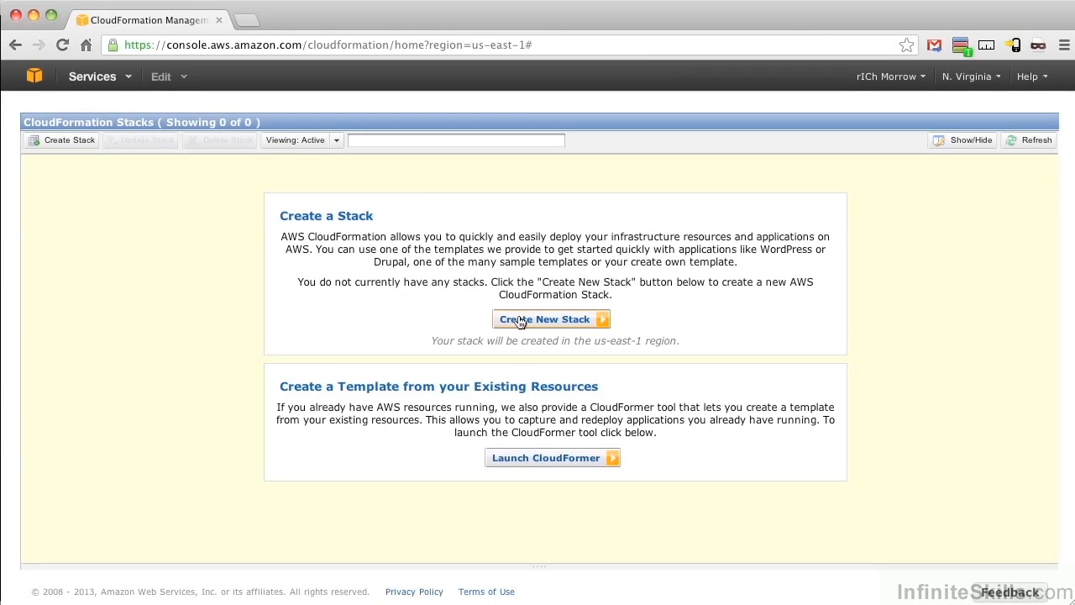
pyautogui.click(520, 321)
pyautogui.click(408, 291)
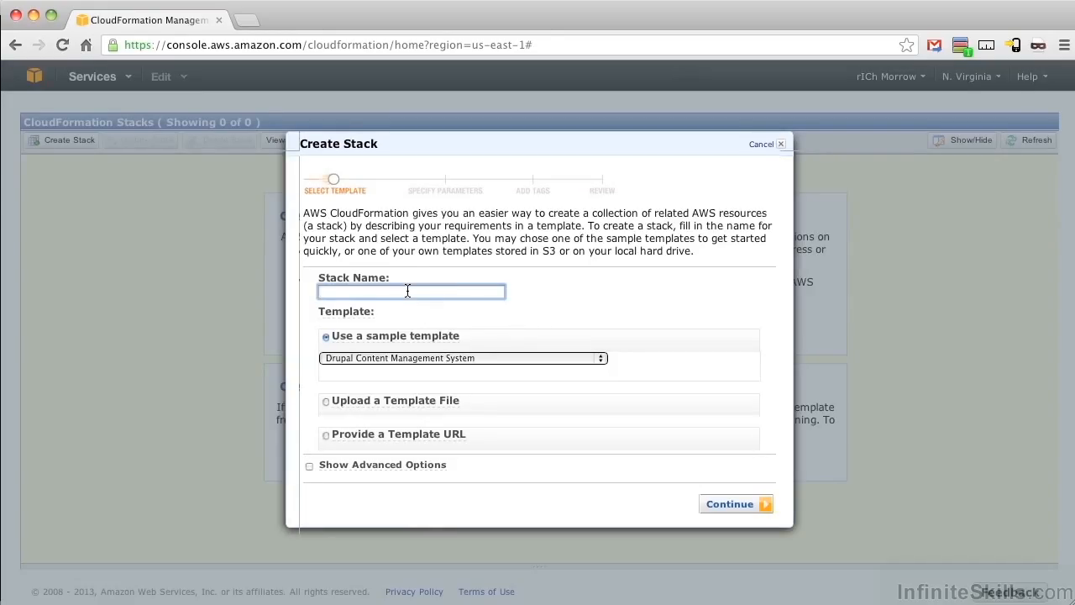
pyautogui.write('DrupalStack')
# Step: Upload Drupal_Multi_AZ.template.with.scaling.template from the Desktop as the stack's template file and proceed to the parameters
pyautogui.click(382, 401)
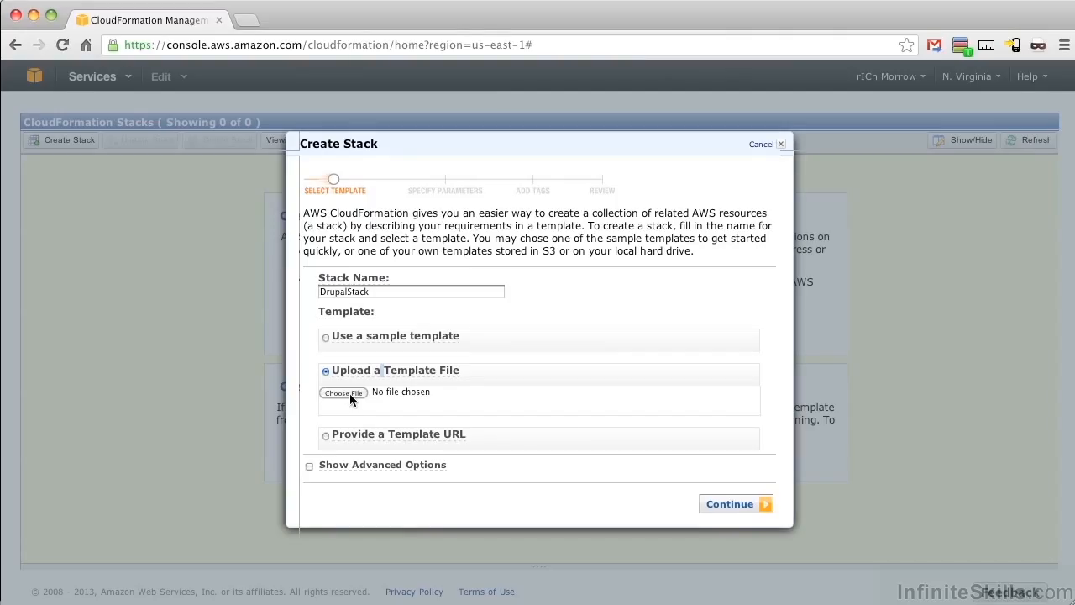
pyautogui.click(346, 393)
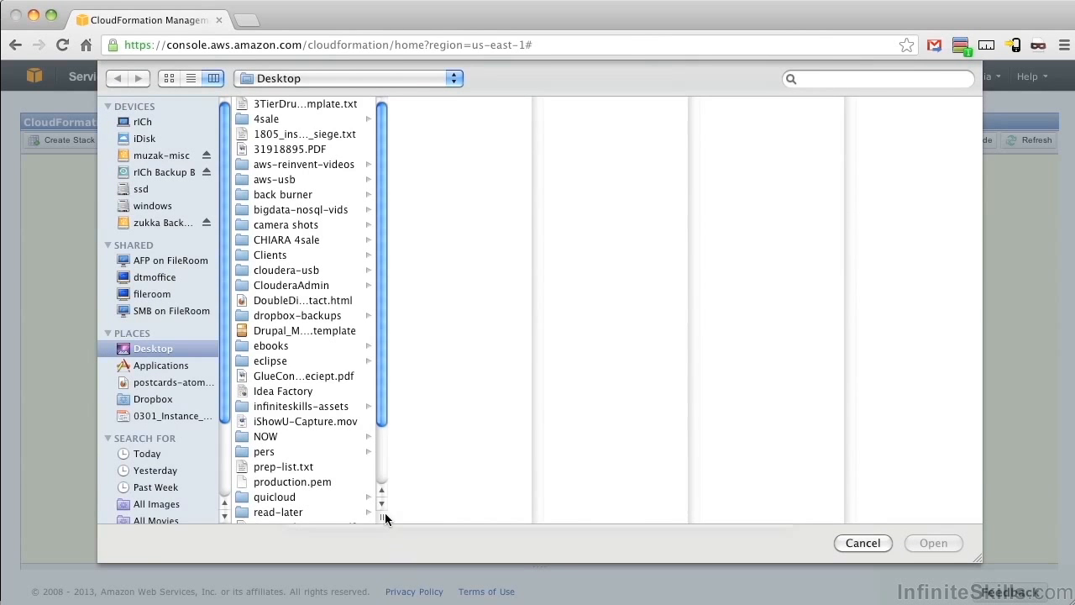
pyautogui.moveTo(384, 518); pyautogui.dragTo(541, 516)
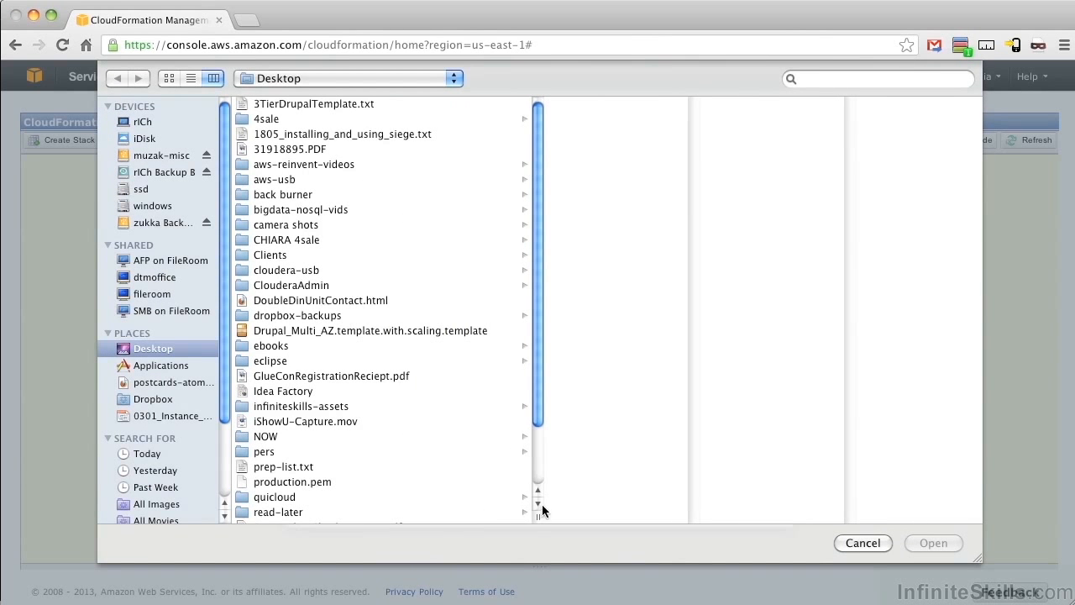
pyautogui.click(359, 332)
pyautogui.click(952, 543)
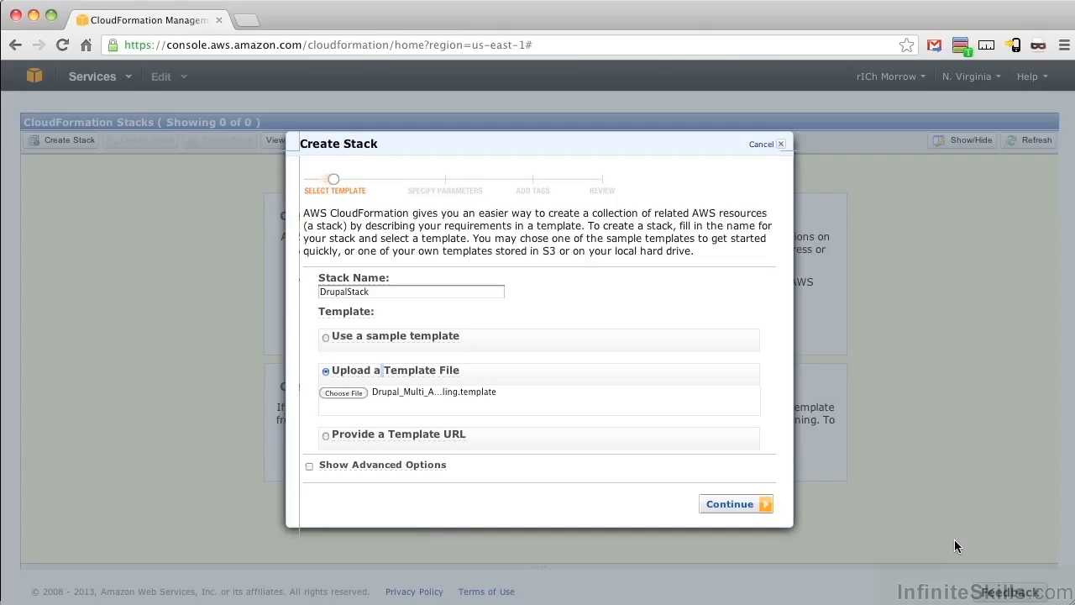
pyautogui.click(758, 506)
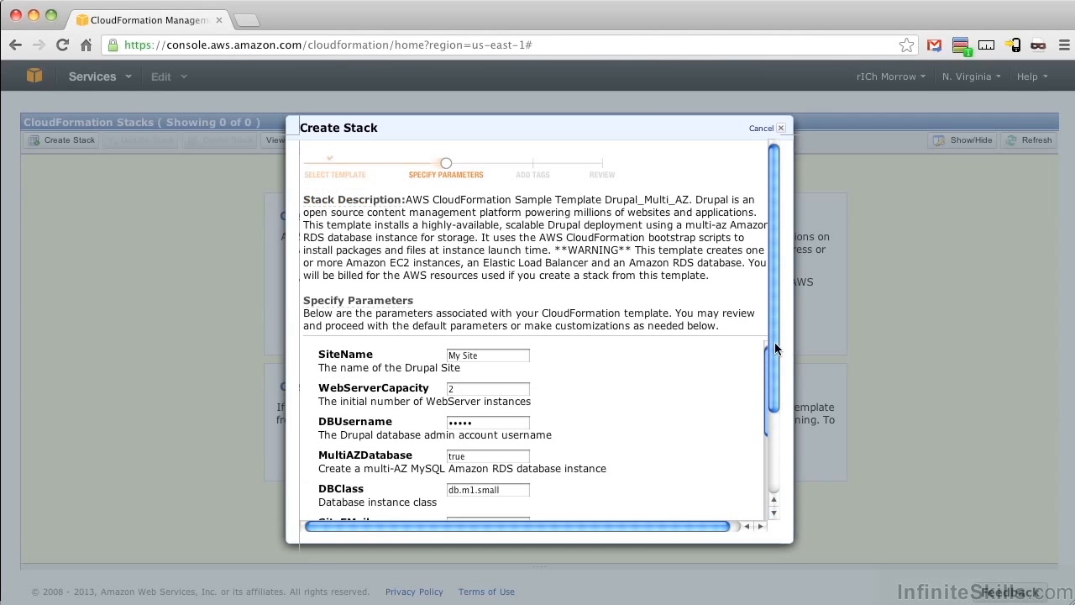
# Step: Fill in the site administrator's e-mail in the SiteEMail parameter
pyautogui.moveTo(773, 342); pyautogui.dragTo(784, 445)
pyautogui.click(493, 414)
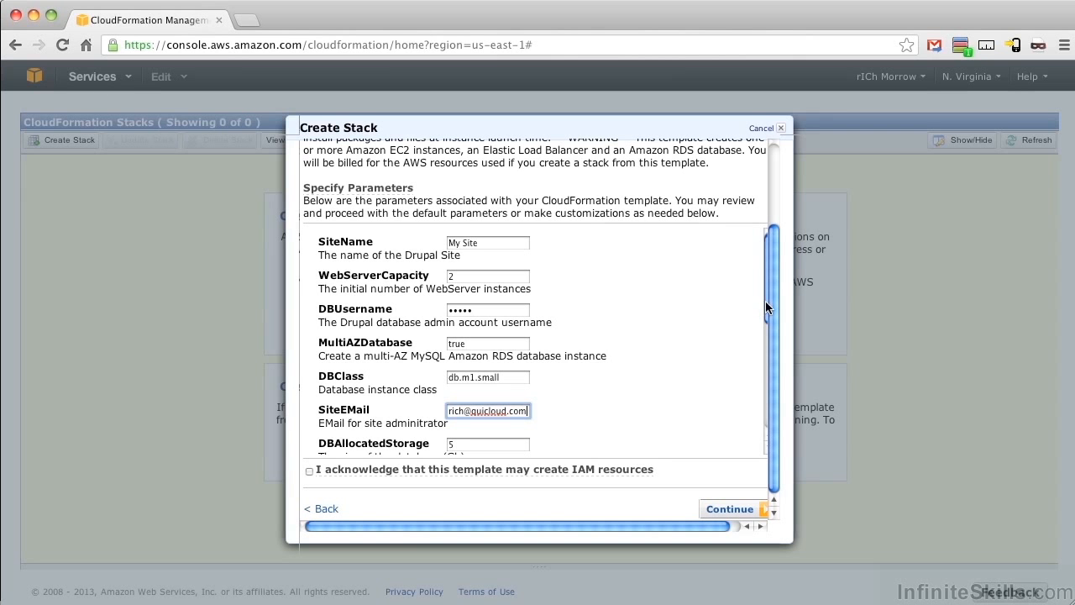
# Step: Set the SiteAdmin parameter to drupal and enter the site admin account password in SitePassword
pyautogui.moveTo(766, 302); pyautogui.dragTo(769, 403)
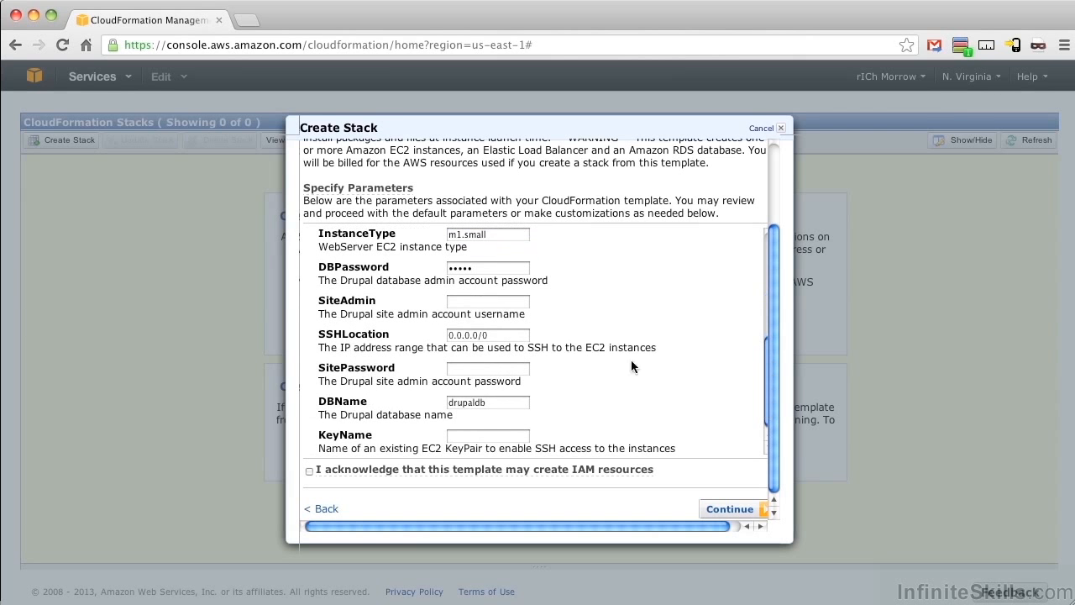
pyautogui.click(475, 302)
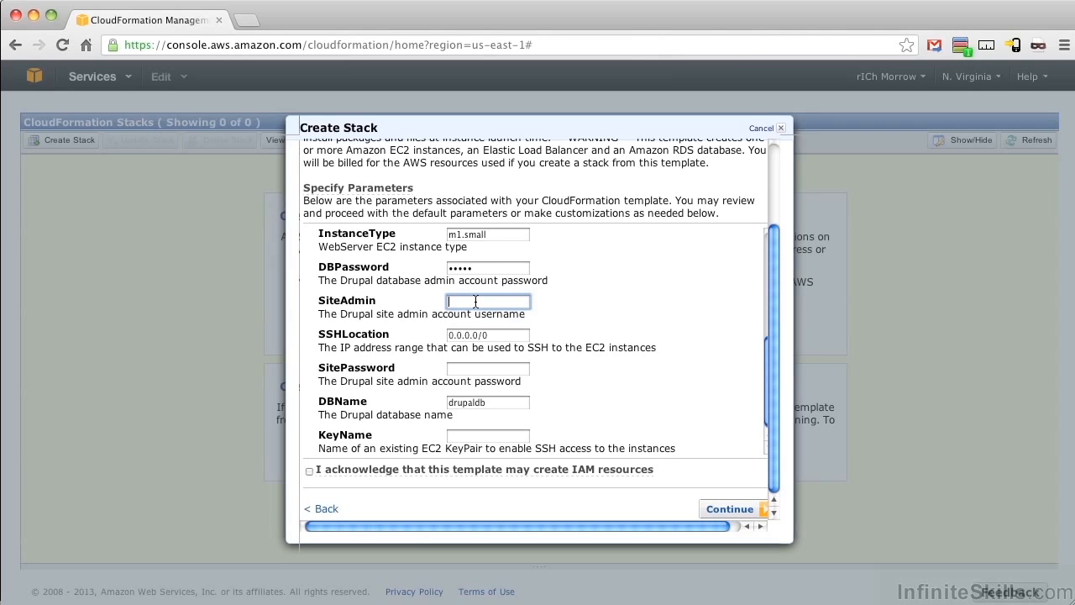
pyautogui.write('drupal')
pyautogui.press('Tab')
pyautogui.press('Tab')
pyautogui.write('admin')
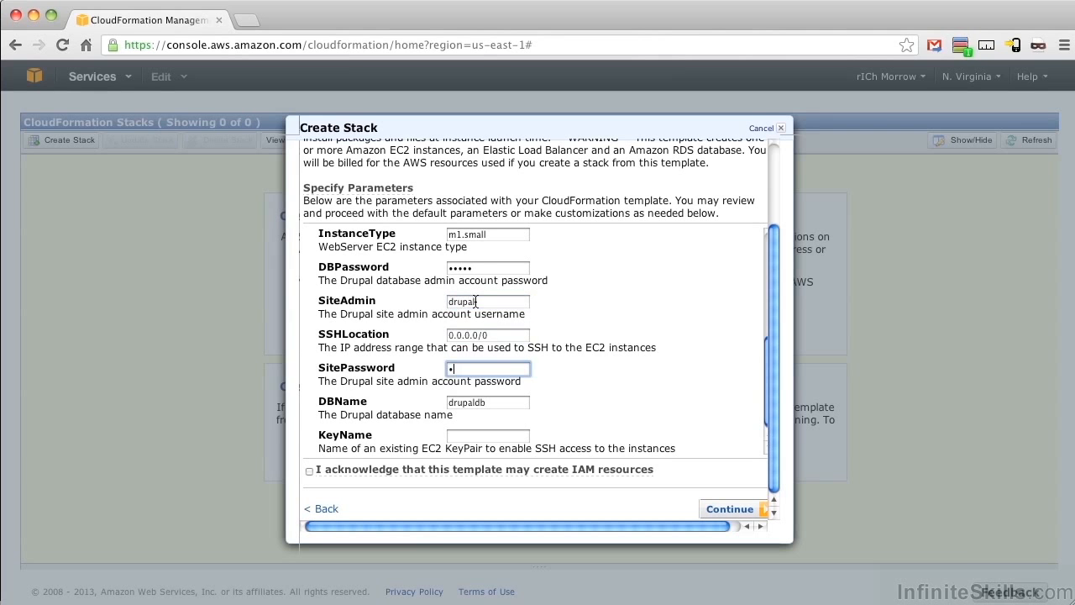
pyautogui.write('1')
# Step: Set KeyName to production, acknowledge that the template may create IAM resources, and proceed to the tags
pyautogui.press('Tab')
pyautogui.press('Tab')
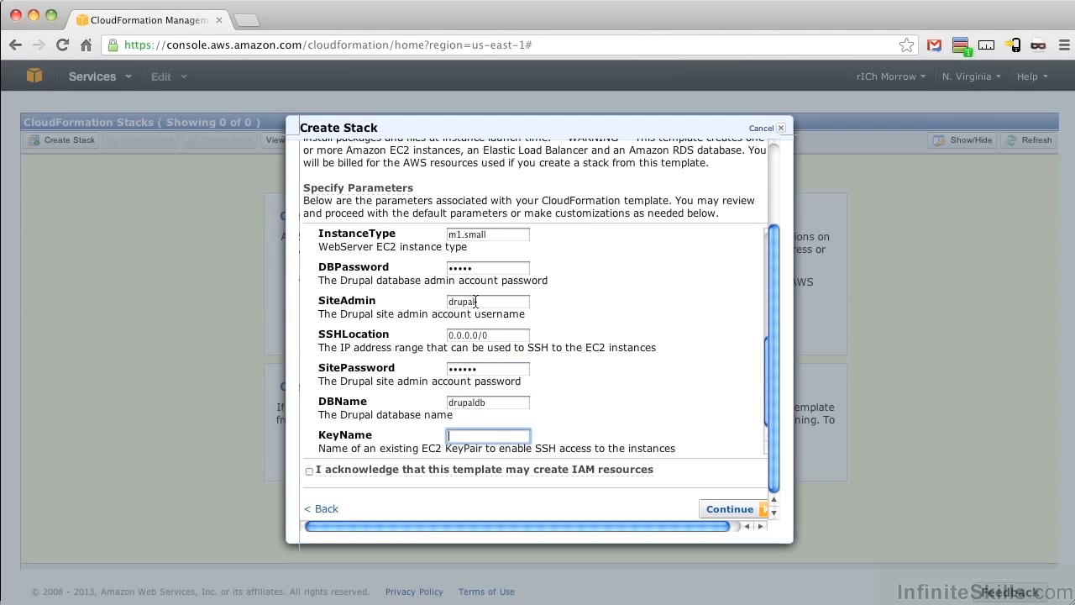
pyautogui.write('production')
pyautogui.click(308, 473)
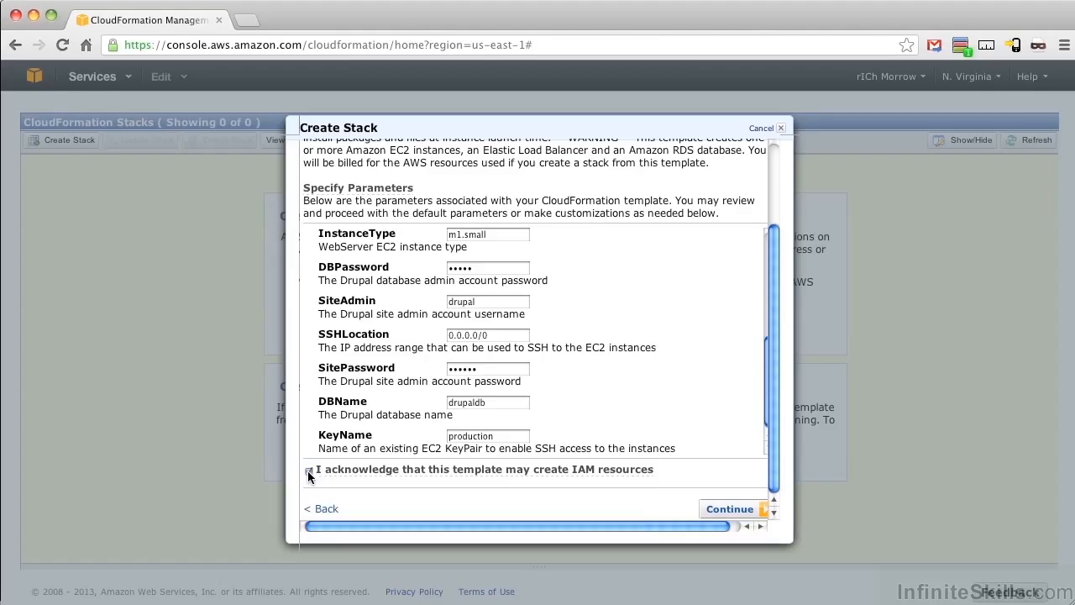
pyautogui.click(718, 510)
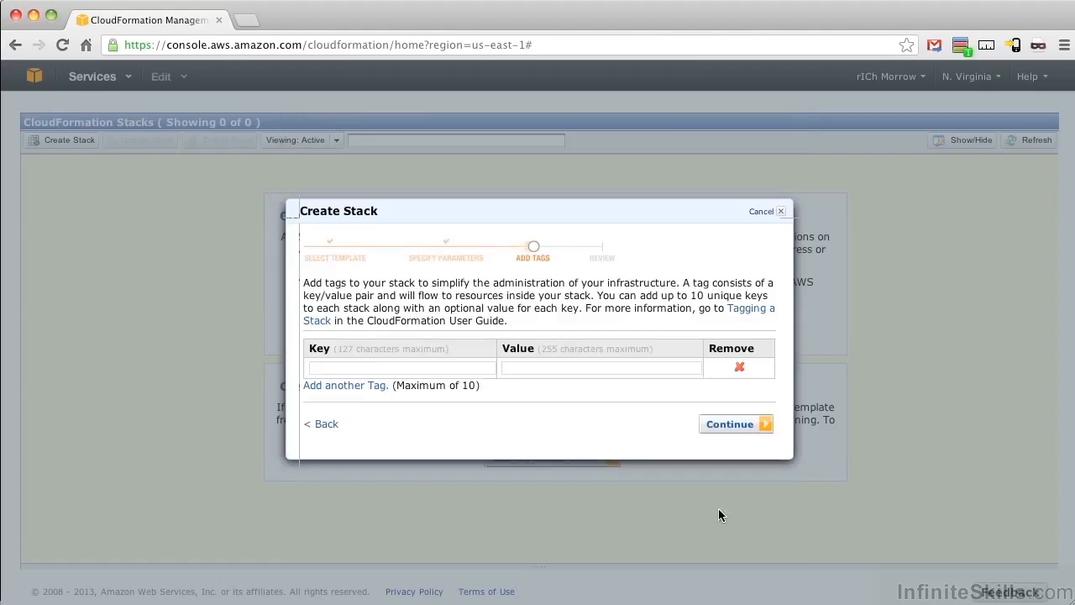
# Step: Add a stack tag with key Name and value DrupalStackTag, and proceed to the review
pyautogui.click(399, 368)
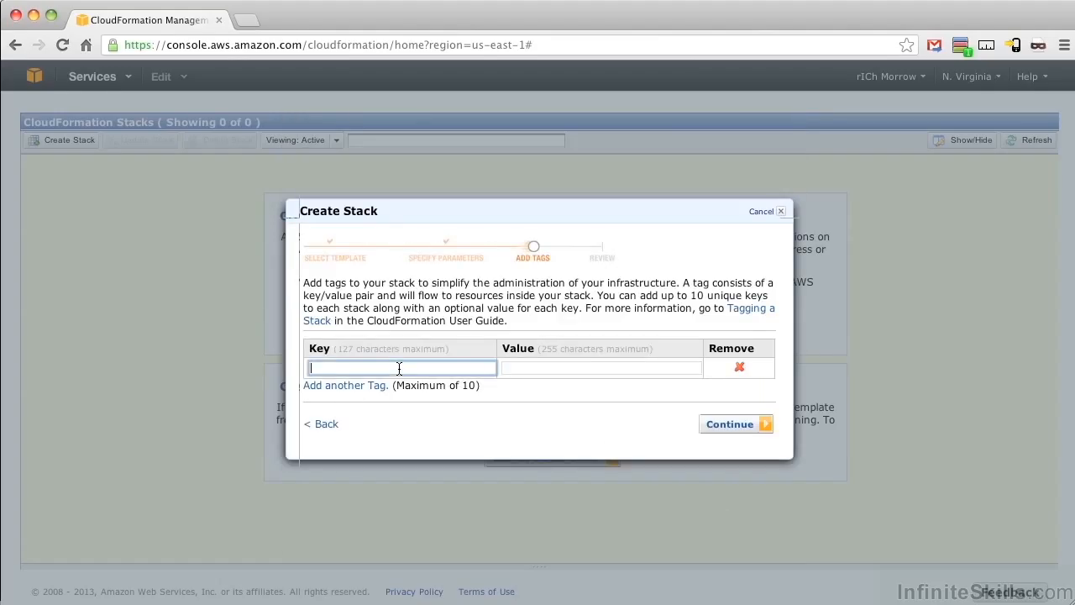
pyautogui.write('Name')
pyautogui.press('Tab')
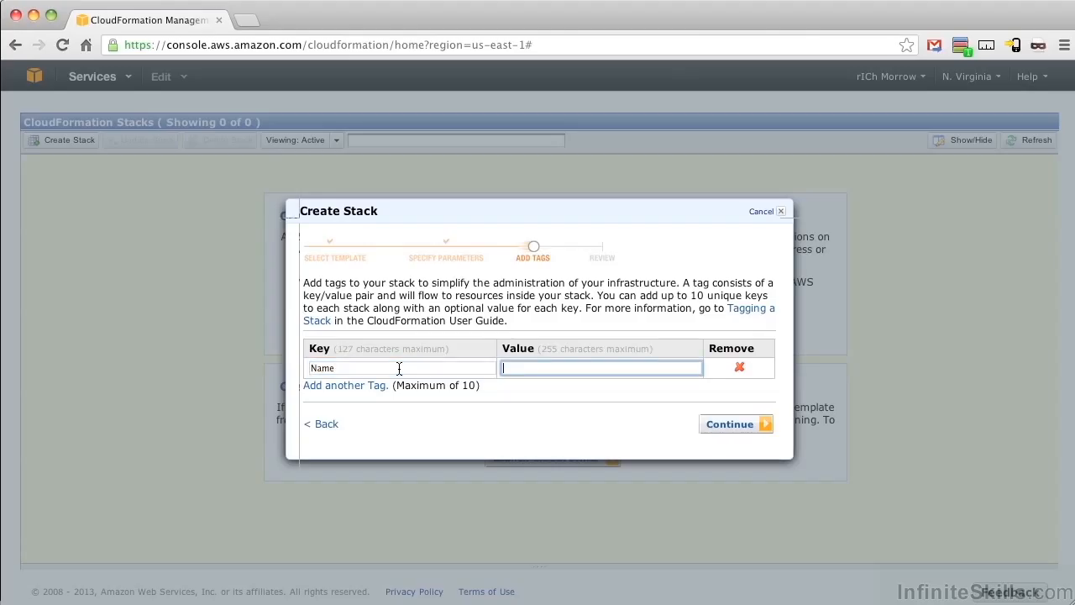
pyautogui.write('DrupalStackTag')
pyautogui.click(742, 425)
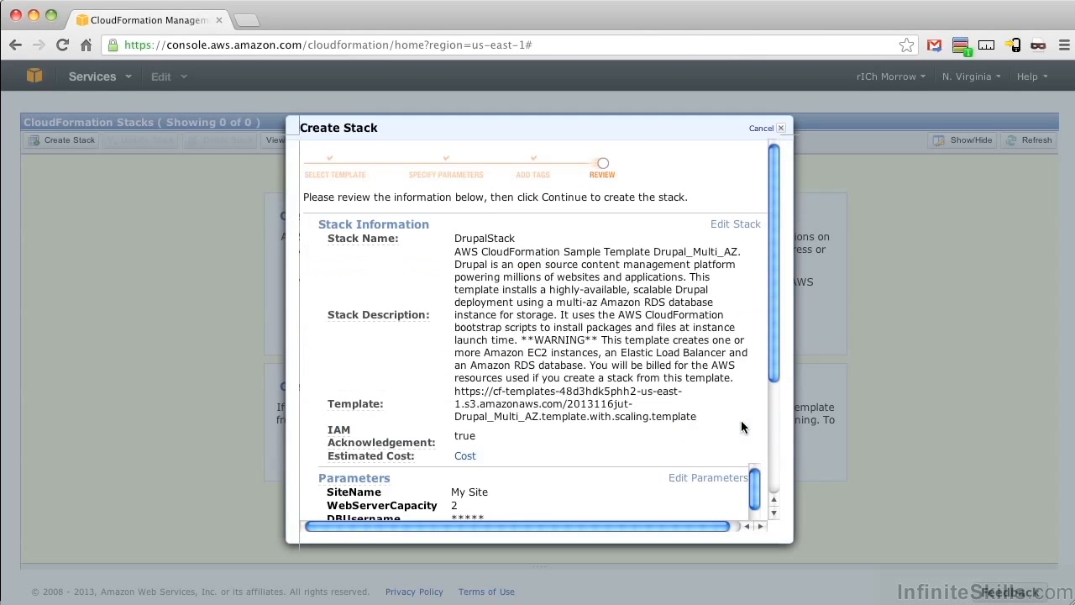
# Step: Check the stack's estimated cost and monthly bill breakdown in the AWS calculator, and return to the stack review
pyautogui.moveTo(771, 350); pyautogui.dragTo(773, 476)
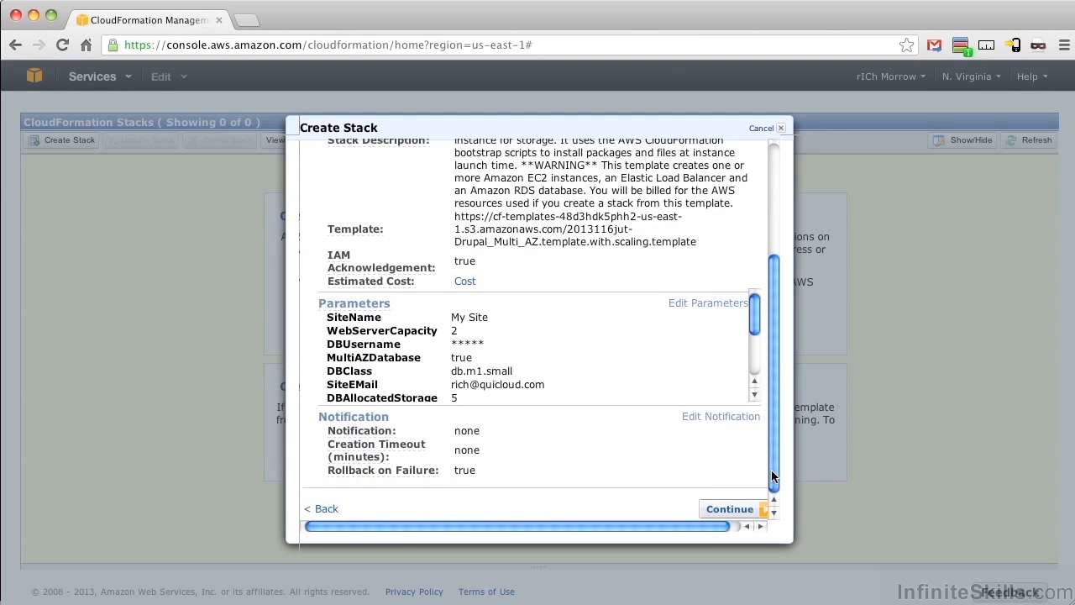
pyautogui.click(466, 282)
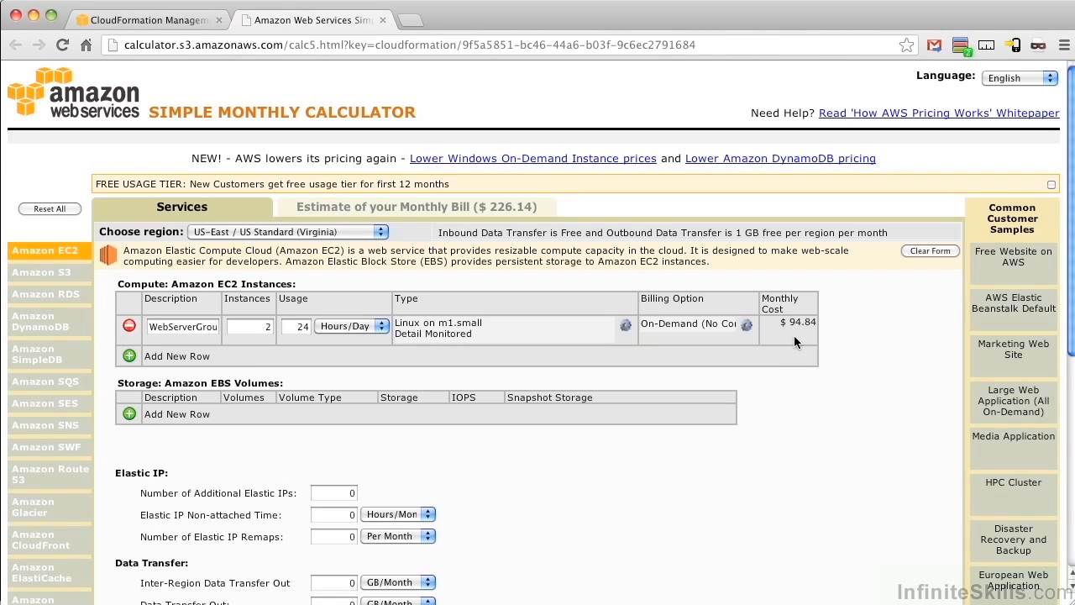
pyautogui.click(395, 208)
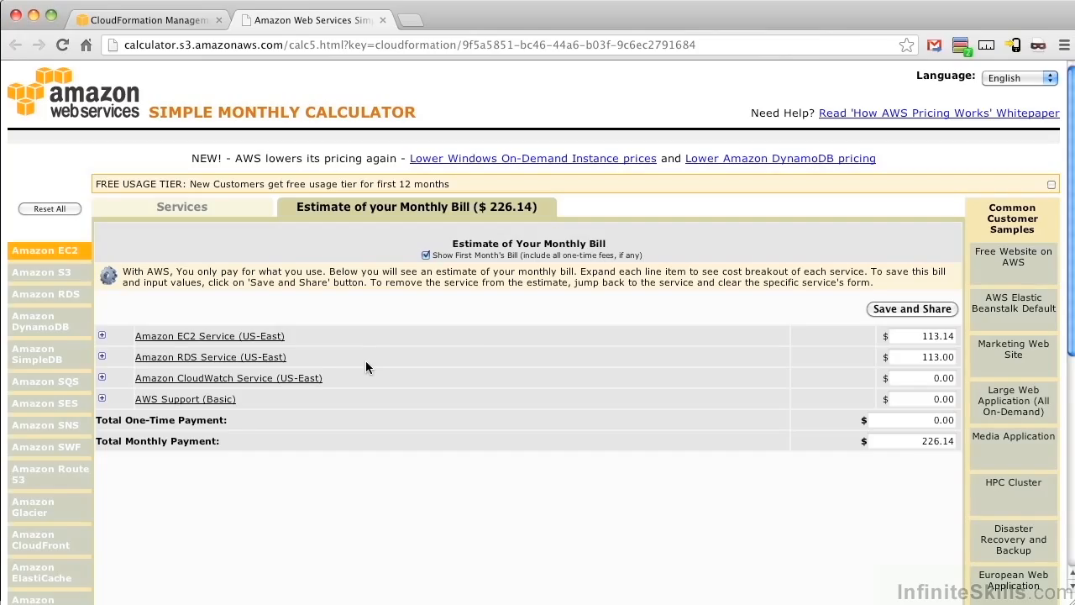
pyautogui.click(229, 212)
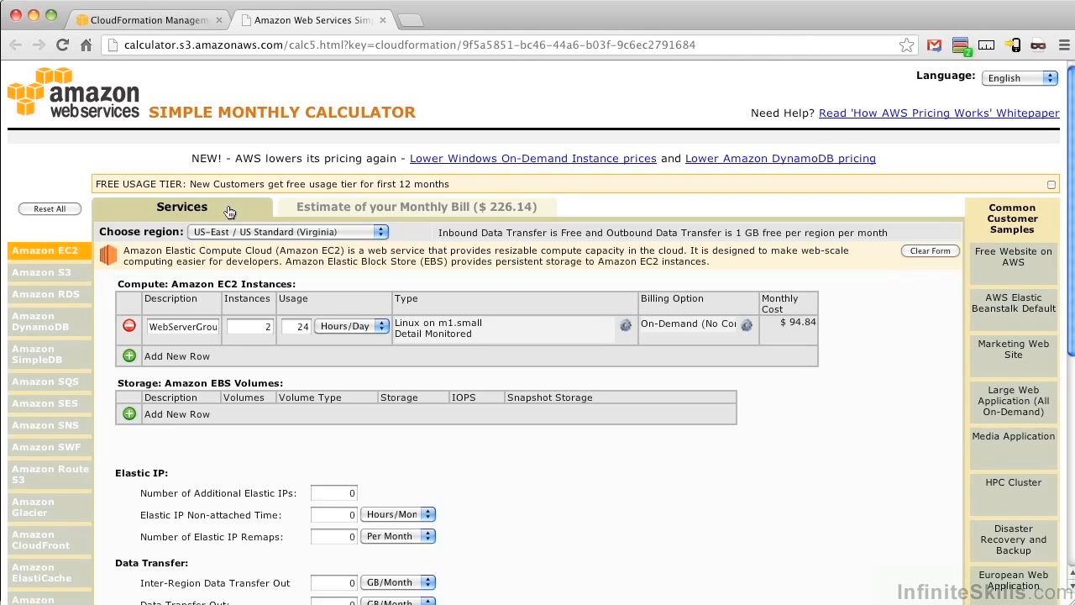
pyautogui.click(383, 20)
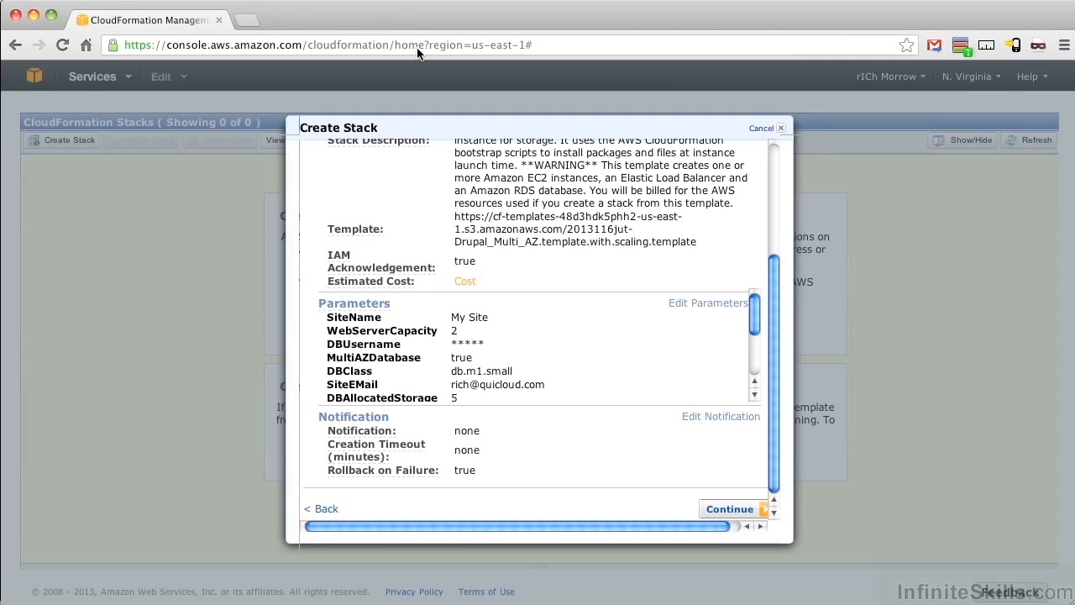
# Step: Launch creation of the reviewed DrupalStack, dismiss the confirmation, and enlarge the stack details pane
pyautogui.click(722, 510)
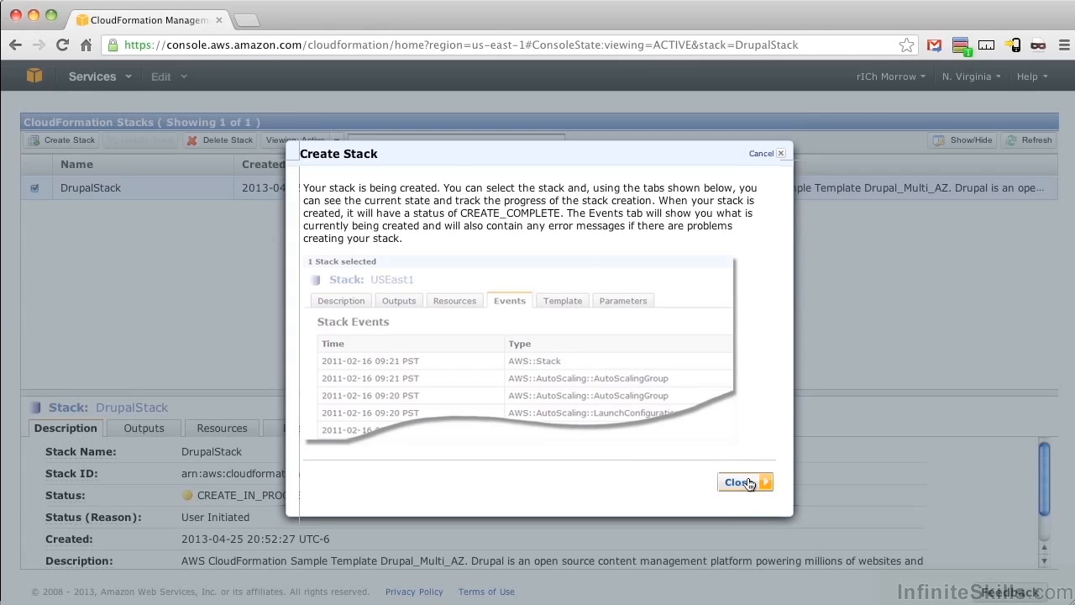
pyautogui.click(742, 482)
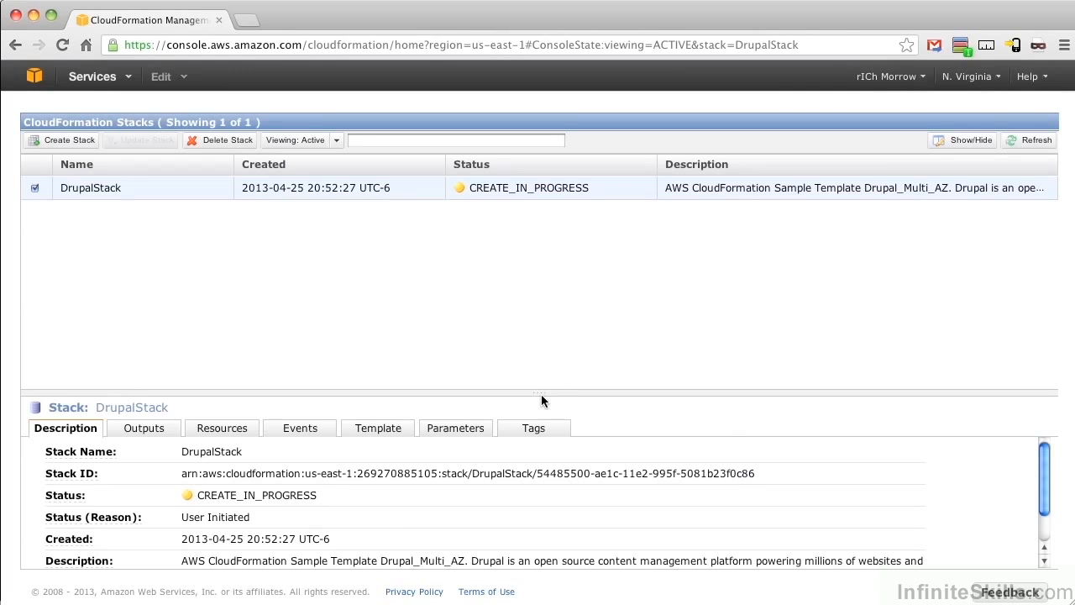
pyautogui.moveTo(540, 394); pyautogui.dragTo(545, 228)
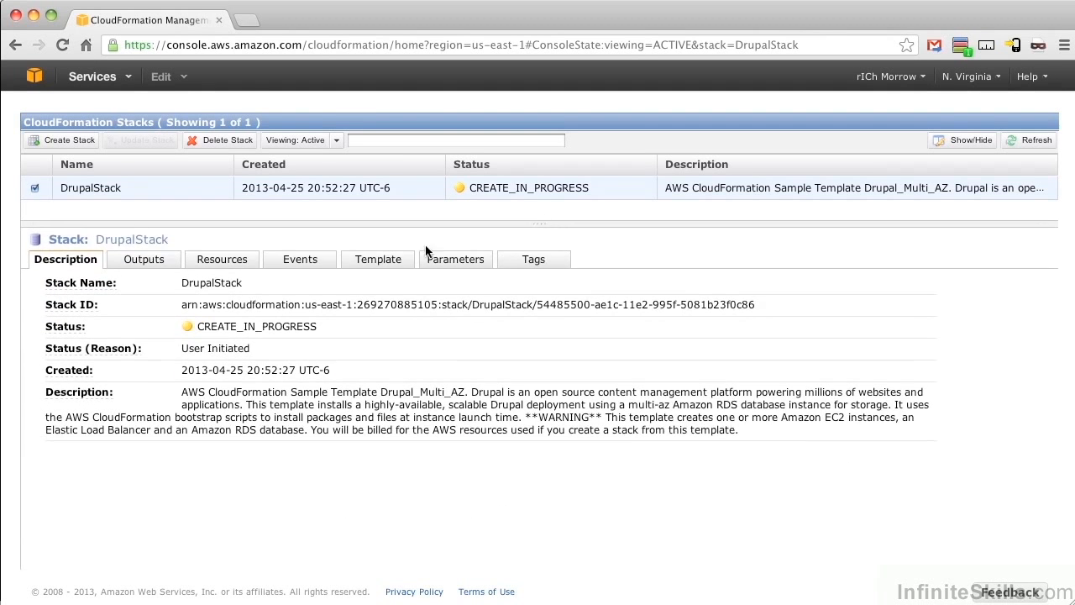
# Step: Examine DrupalStack's resources, template, parameters and tags
pyautogui.click(235, 262)
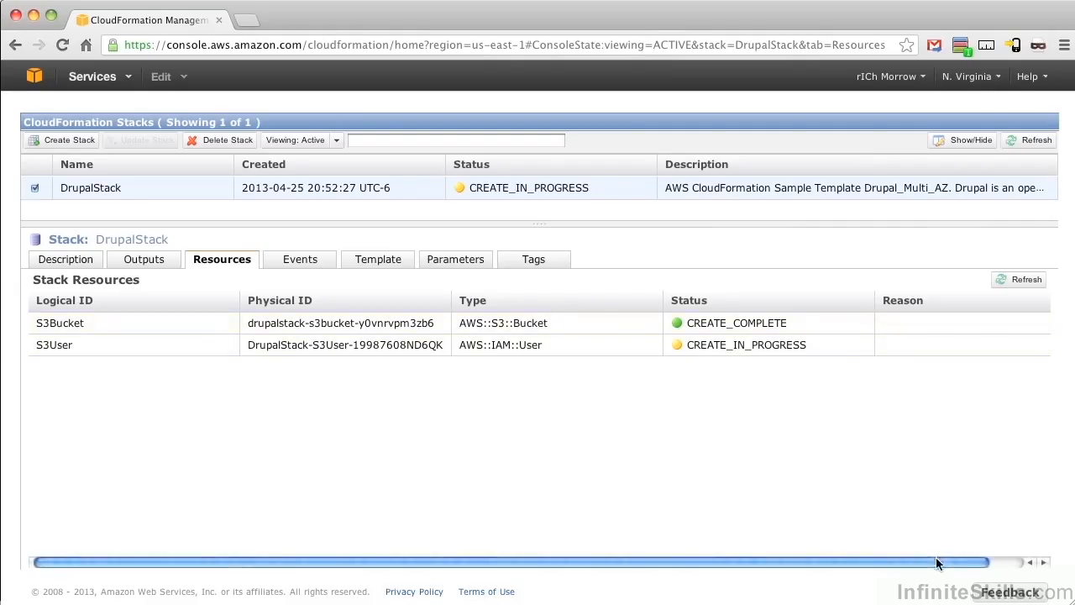
pyautogui.moveTo(935, 556); pyautogui.dragTo(1019, 559)
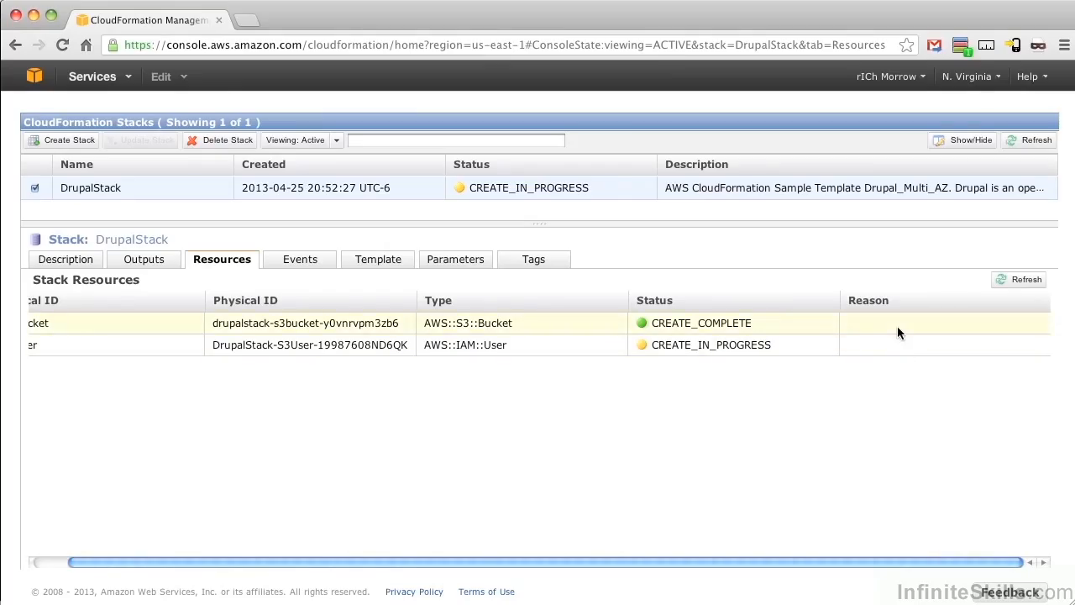
pyautogui.click(377, 264)
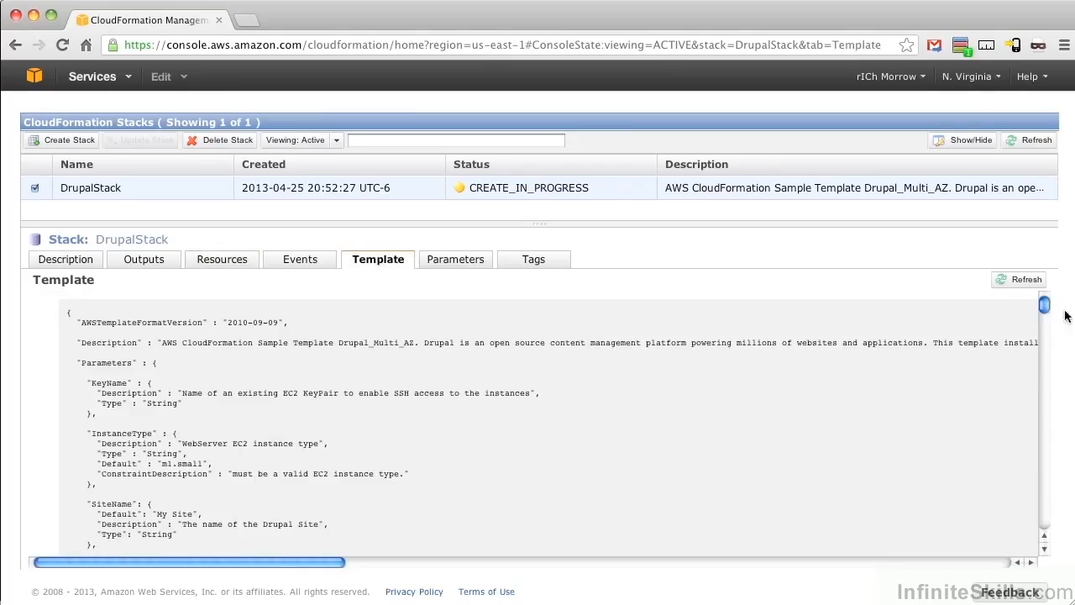
pyautogui.moveTo(1044, 305)
pyautogui.mouseDown()
pyautogui.moveTo(1045, 321)
pyautogui.moveTo(1045, 287)
pyautogui.mouseUp()
pyautogui.click(440, 263)
pyautogui.moveTo(1047, 385); pyautogui.dragTo(1050, 352)
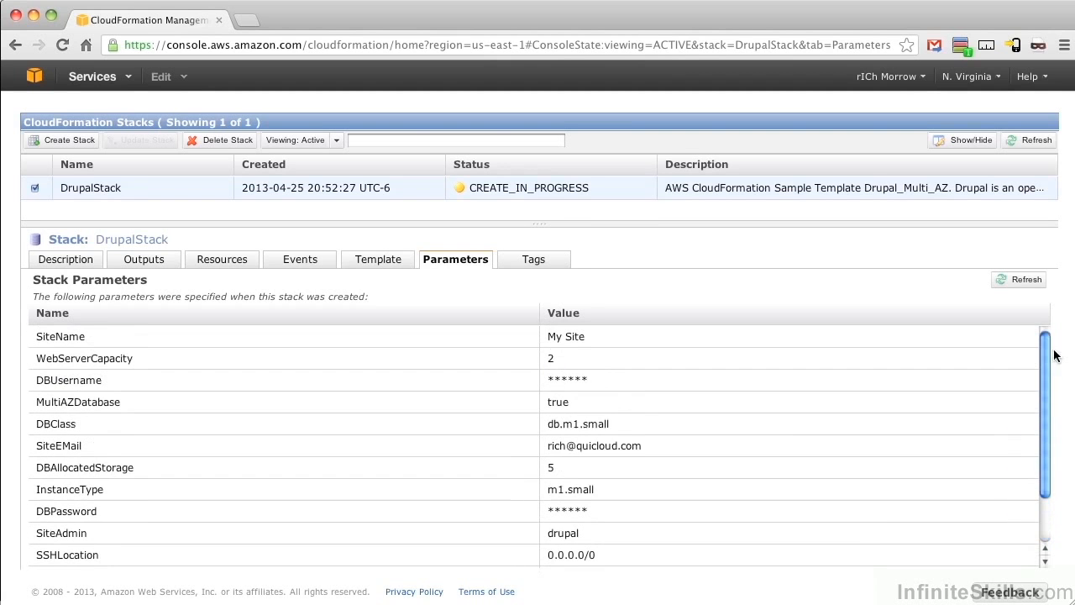
pyautogui.click(533, 260)
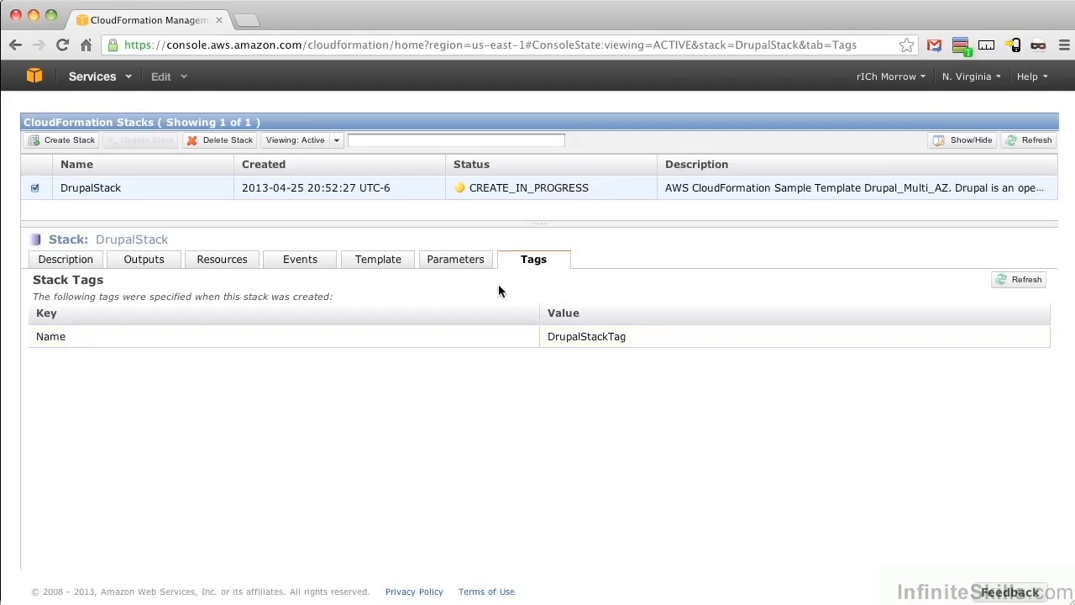
# Step: Examine DrupalStack's creation events, including the status and reason of each resource, down to the oldest entry
pyautogui.click(295, 265)
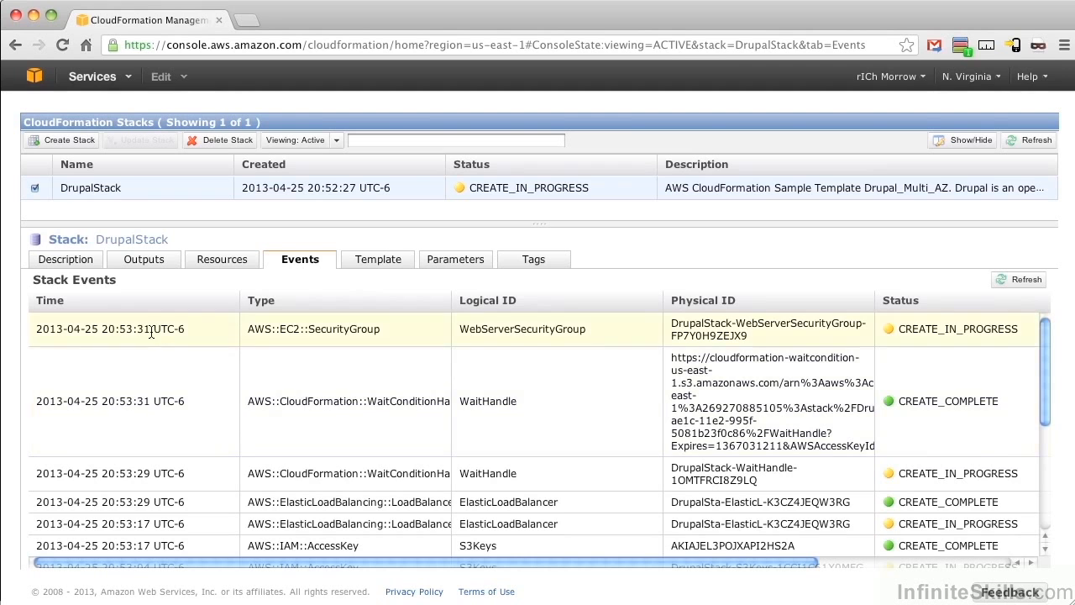
pyautogui.moveTo(760, 562); pyautogui.dragTo(966, 567)
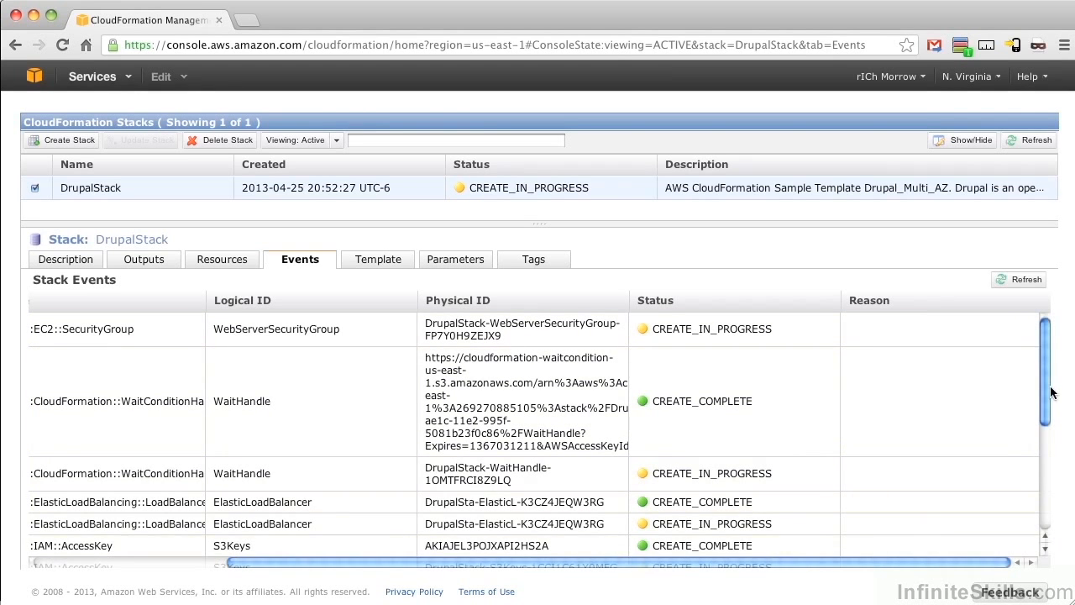
pyautogui.scroll(-1, 1049, 412)
pyautogui.scroll(-5, 1054, 409)
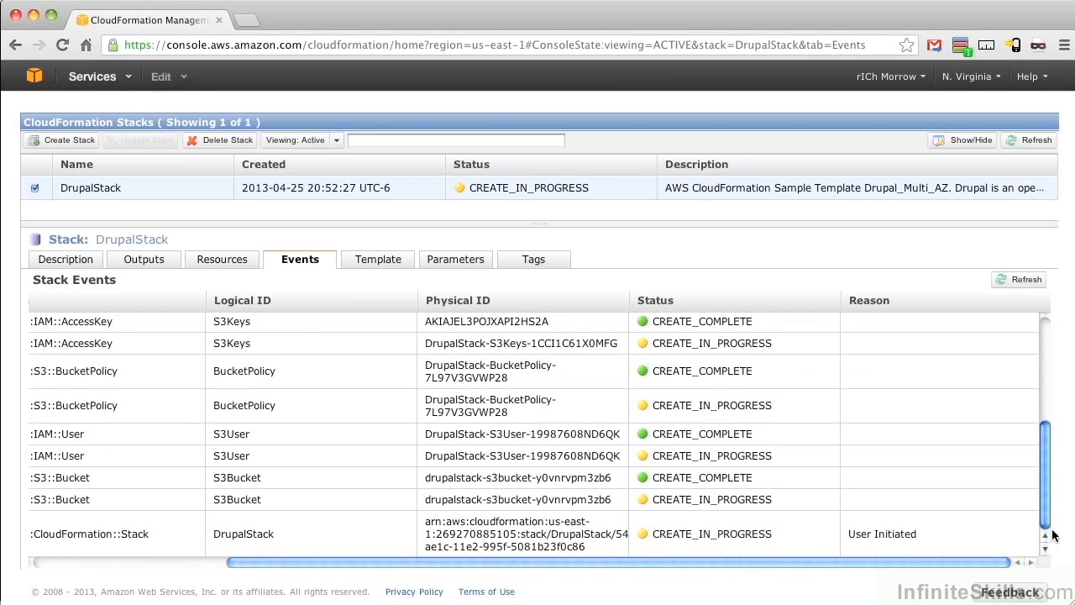
pyautogui.moveTo(922, 564); pyautogui.dragTo(853, 547)
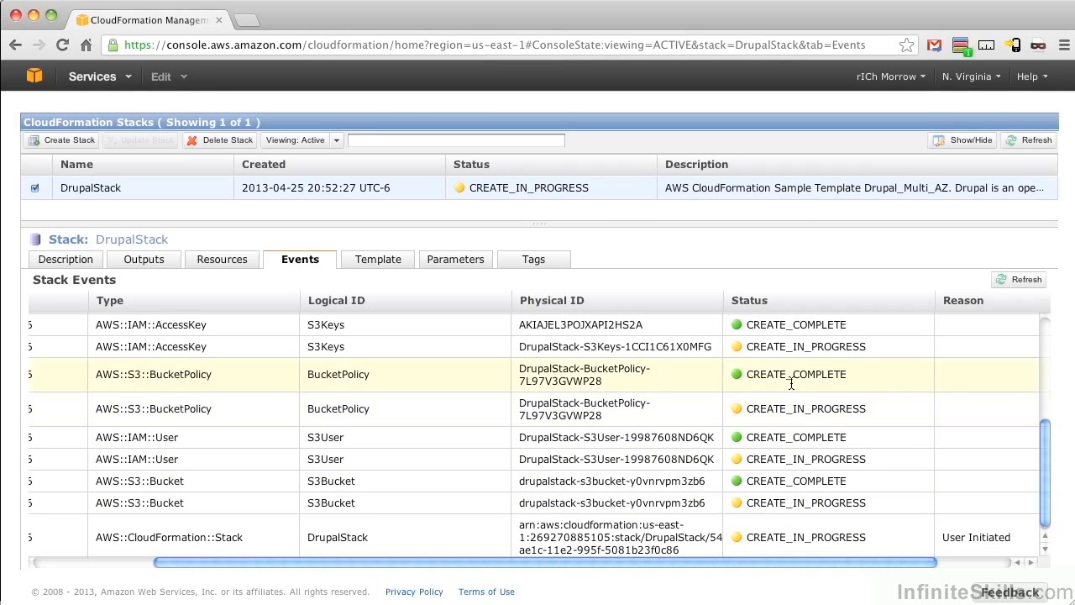
pyautogui.moveTo(1045, 445); pyautogui.dragTo(1054, 327)
# Step: Refresh DrupalStack's event list to check creation progress and enlarge the details pane slightly
pyautogui.click(1015, 281)
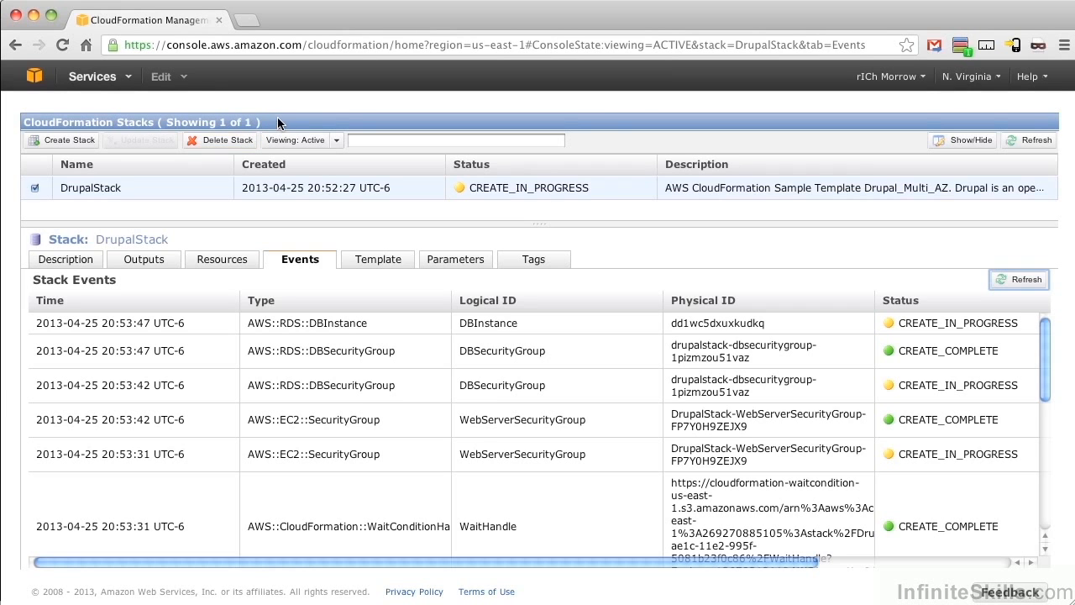
pyautogui.click(1014, 283)
pyautogui.moveTo(535, 226); pyautogui.dragTo(536, 212)
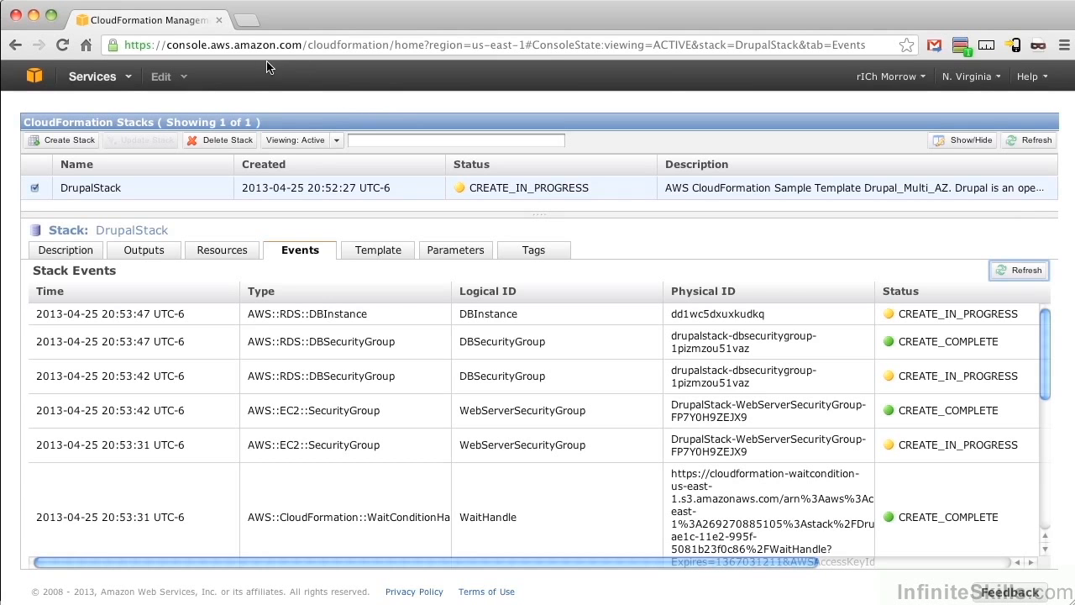
# Step: Open the EC2 console twice, each in its own new browser tab
pyautogui.click(94, 77)
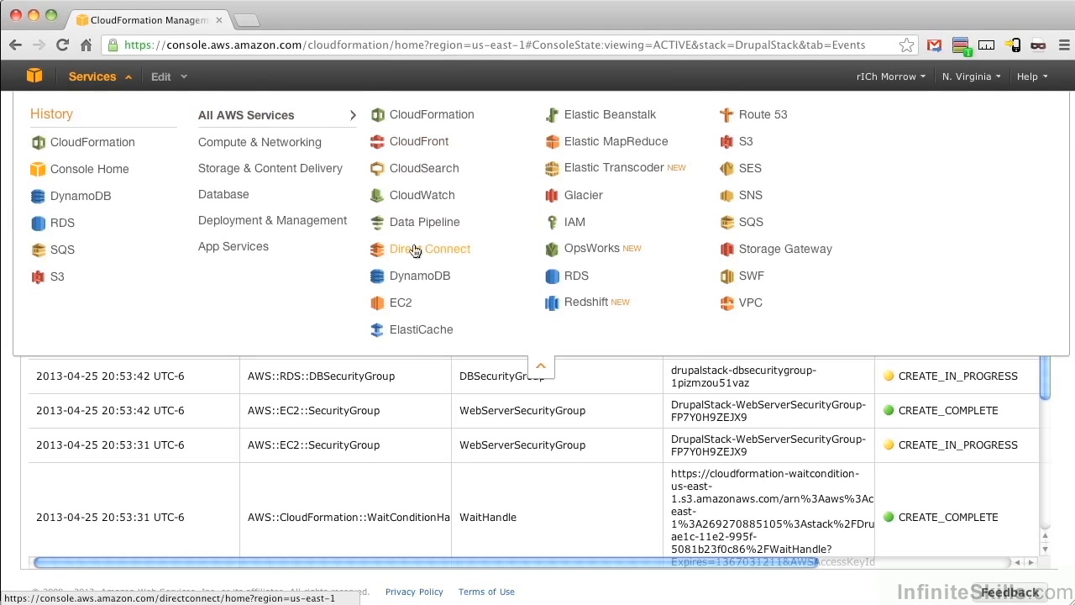
pyautogui.rightClick(400, 303)
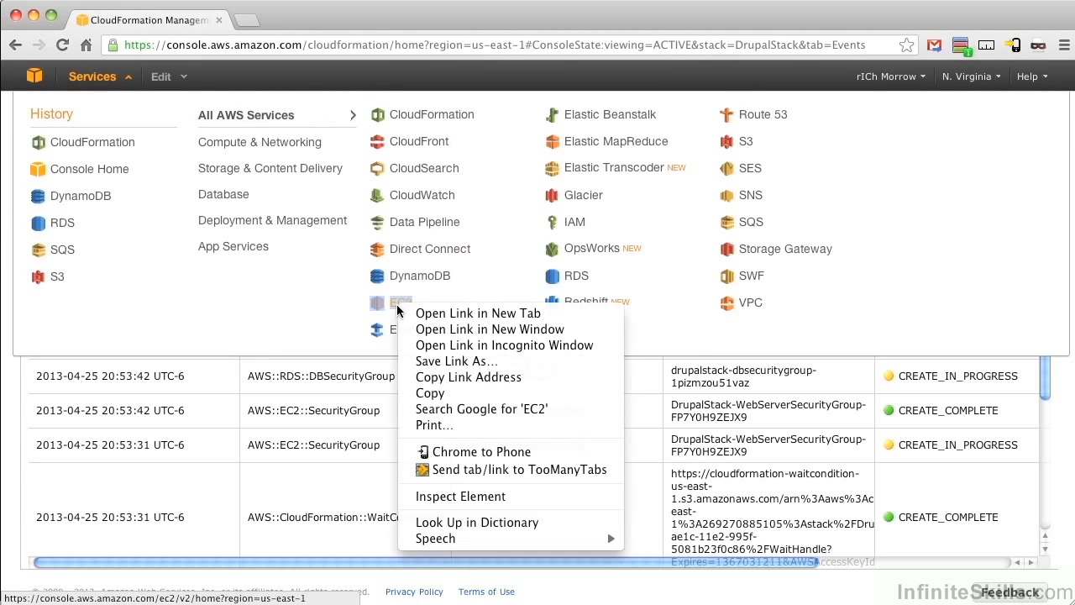
pyautogui.click(459, 315)
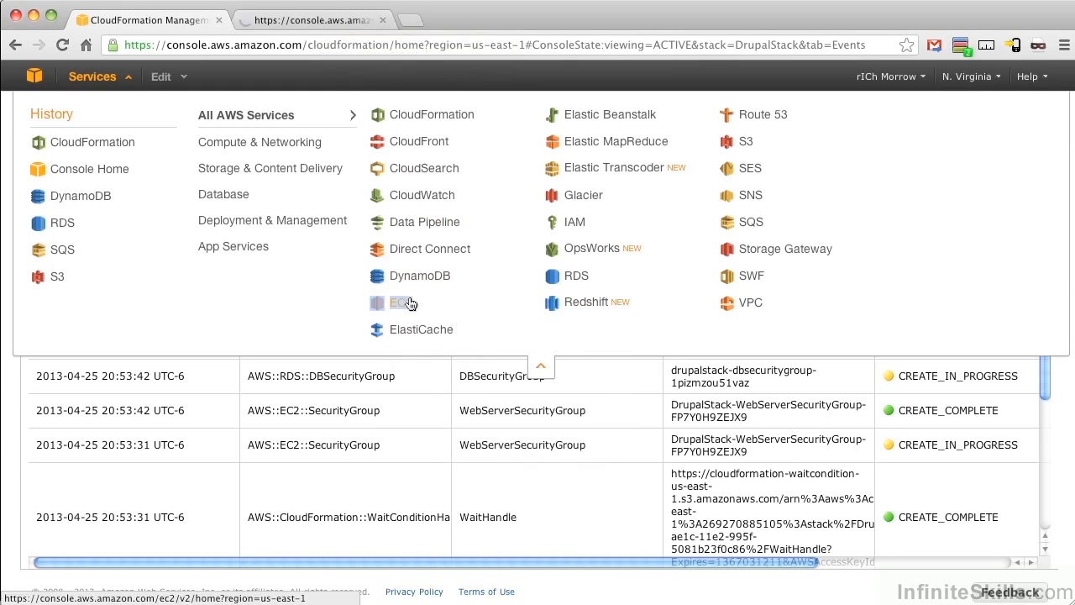
pyautogui.rightClick(406, 303)
pyautogui.click(490, 308)
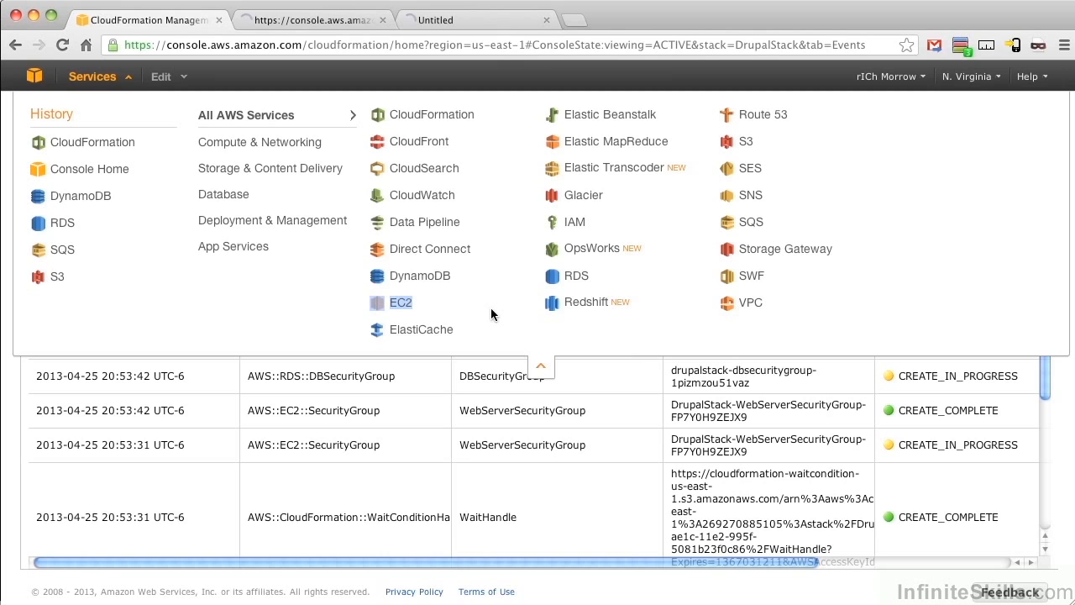
# Step: Open the CloudWatch console and the RDS console, each in a new browser tab
pyautogui.click(475, 21)
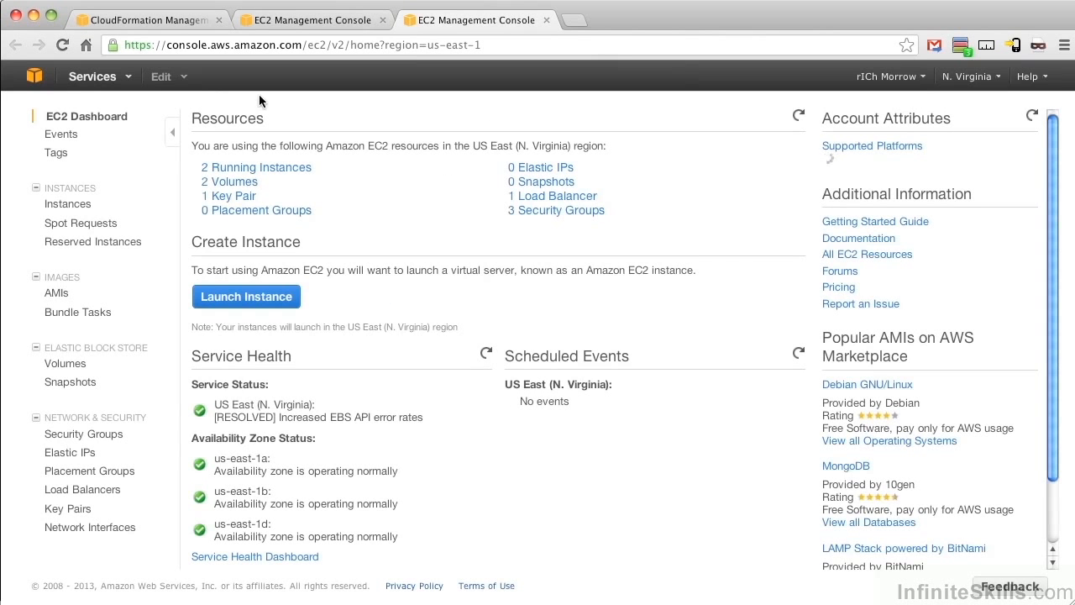
pyautogui.click(94, 77)
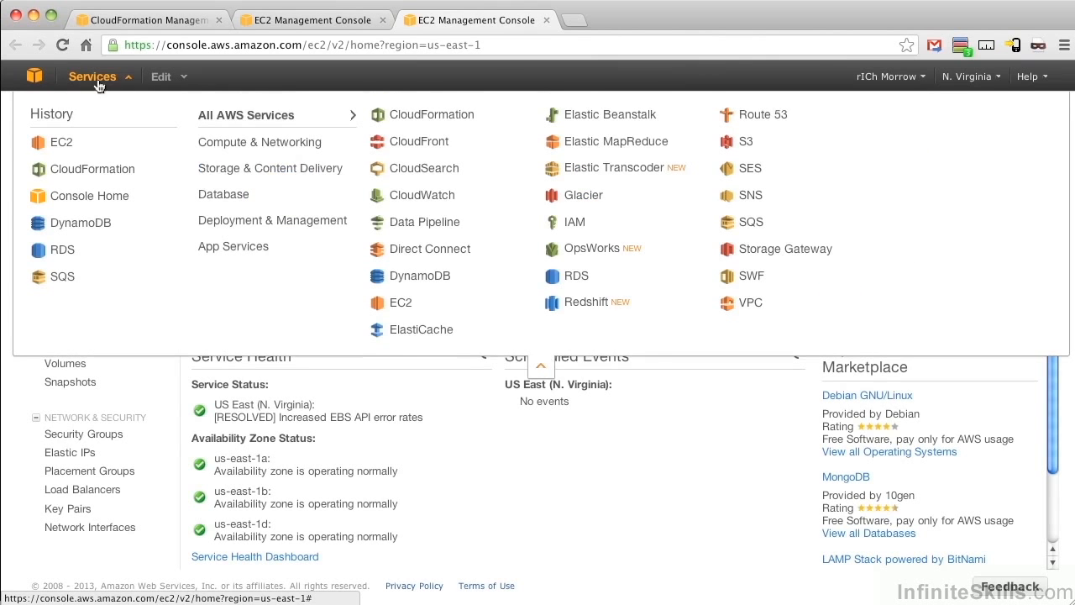
pyautogui.rightClick(414, 197)
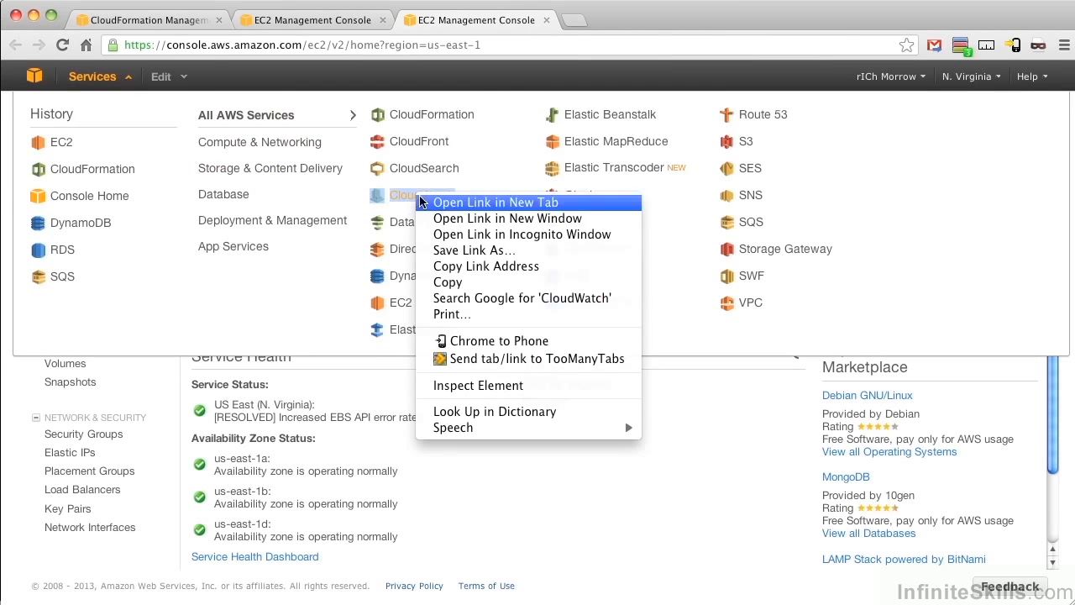
pyautogui.click(512, 204)
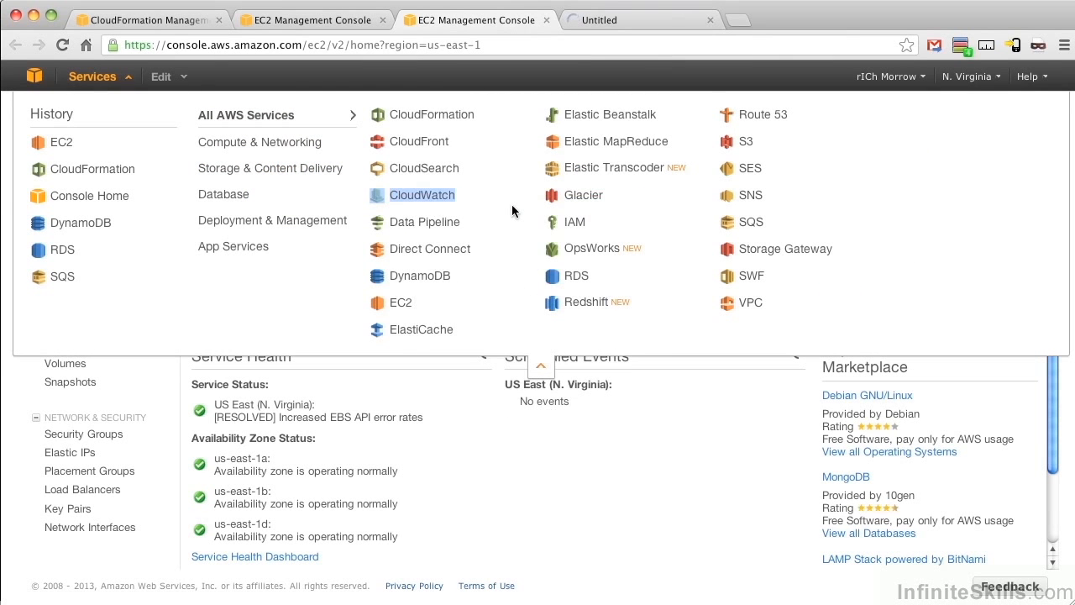
pyautogui.click(608, 19)
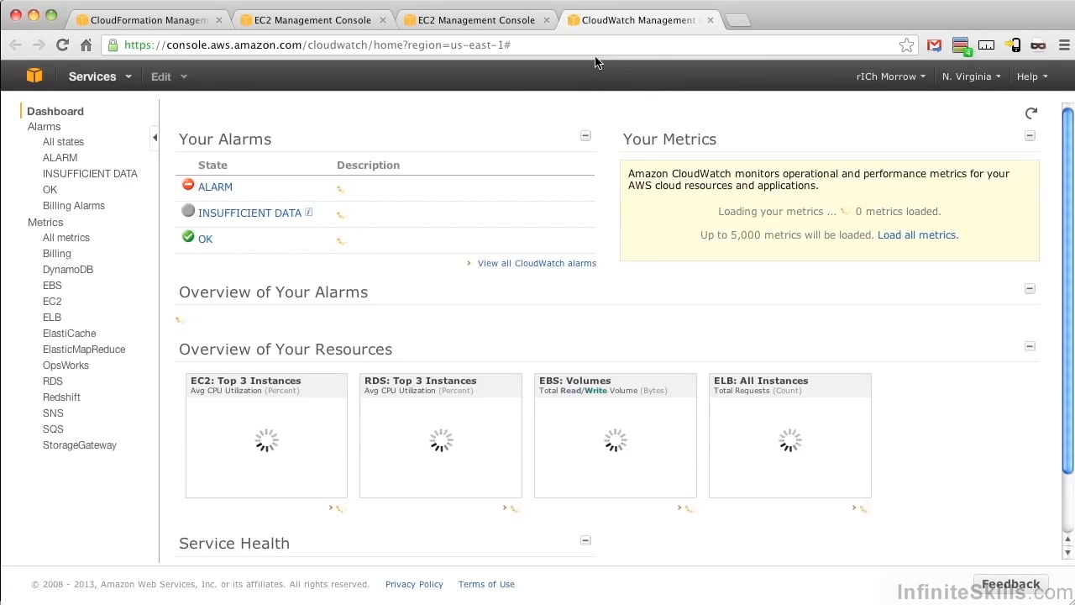
pyautogui.click(109, 80)
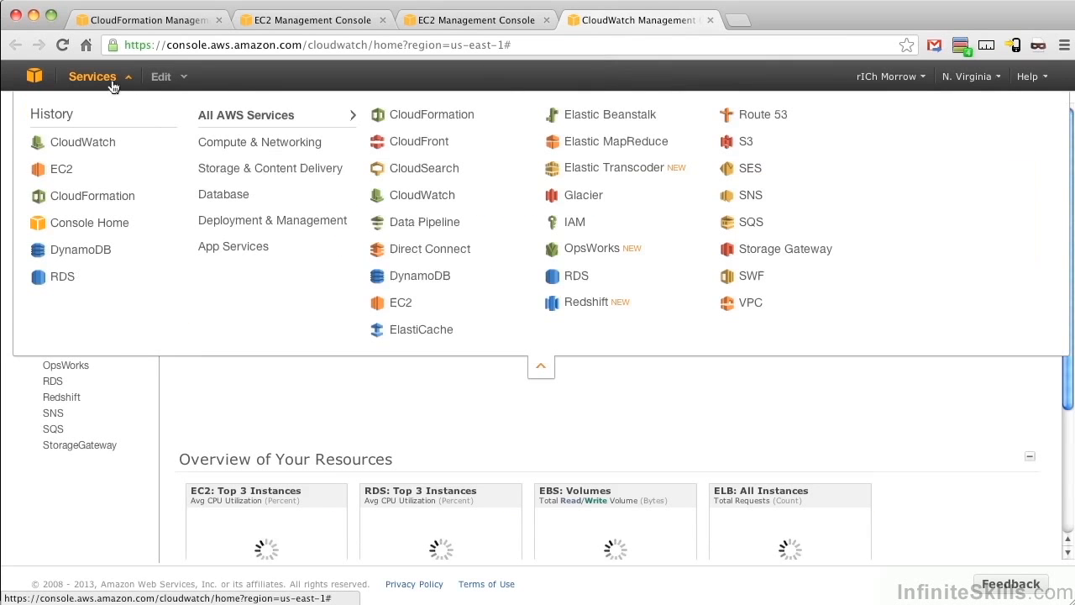
pyautogui.rightClick(564, 280)
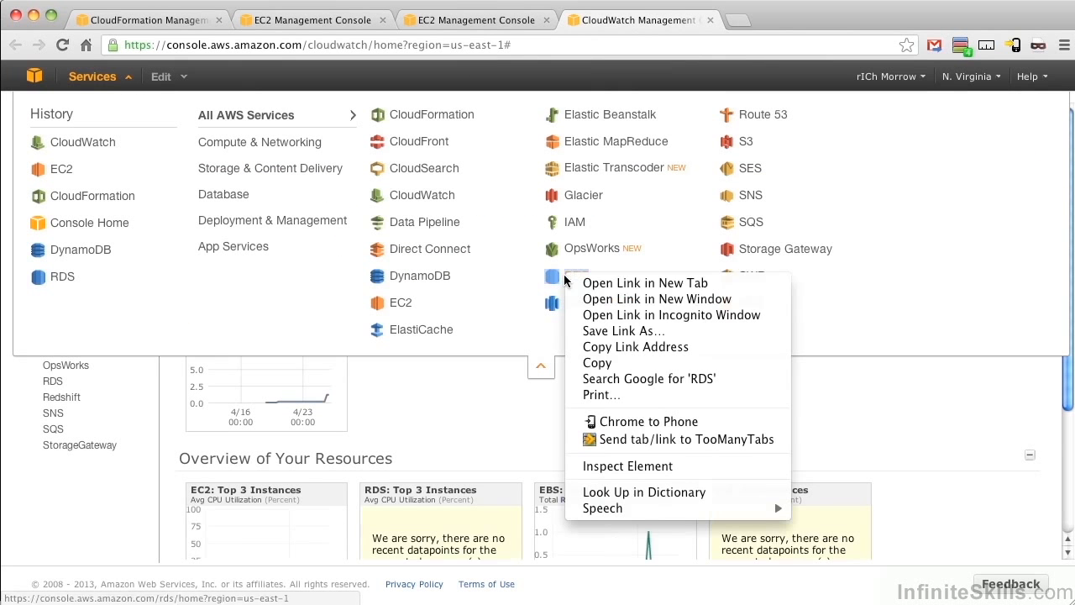
pyautogui.click(623, 285)
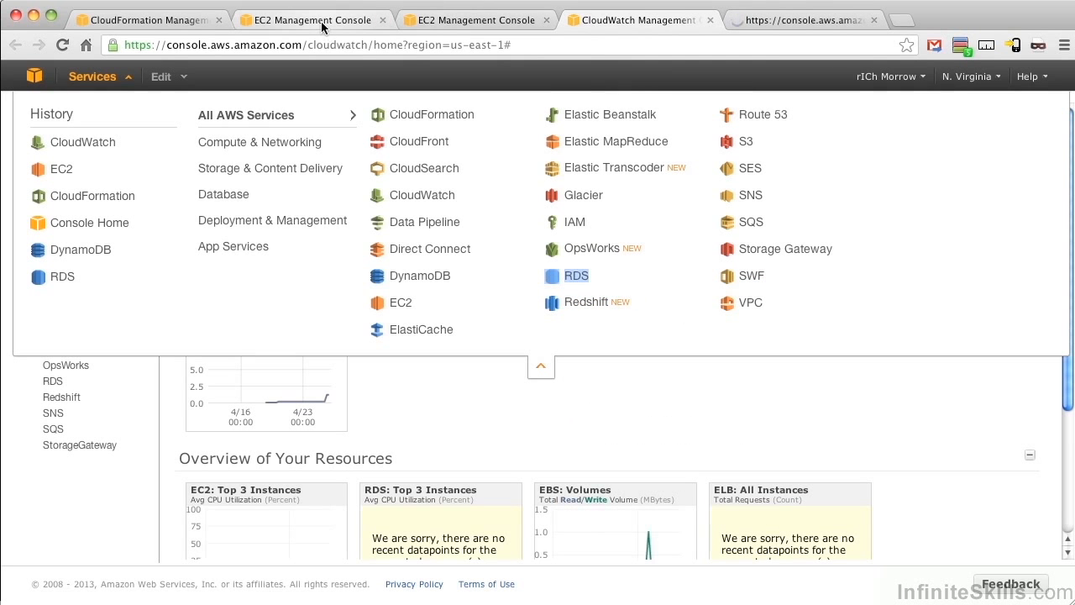
# Step: Close the service lists left open in the CloudFormation, EC2 and CloudWatch consoles and view the RDS dashboard
pyautogui.click(189, 22)
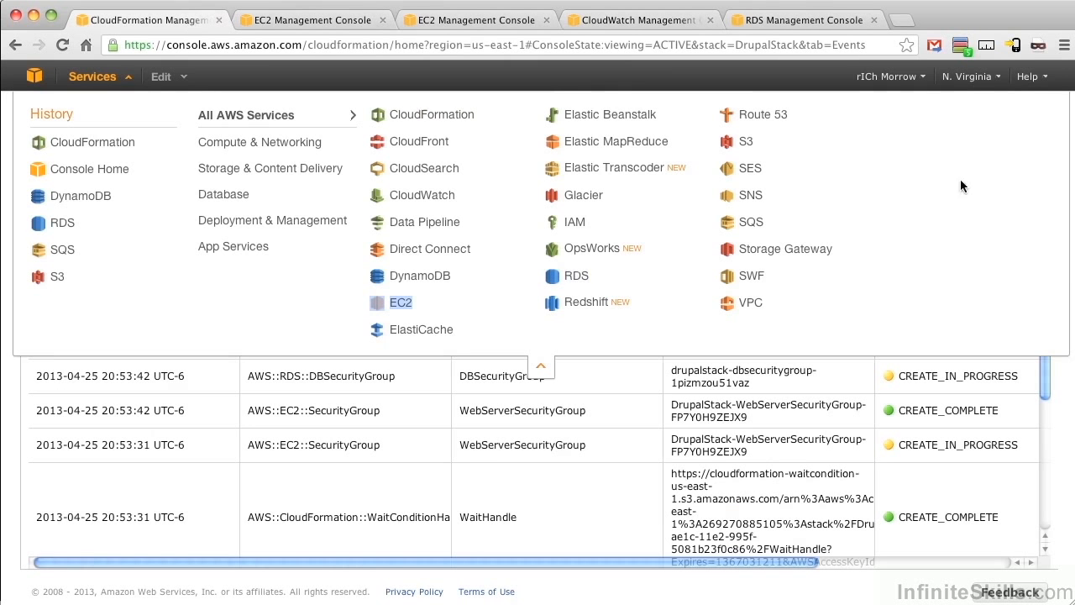
pyautogui.click(591, 383)
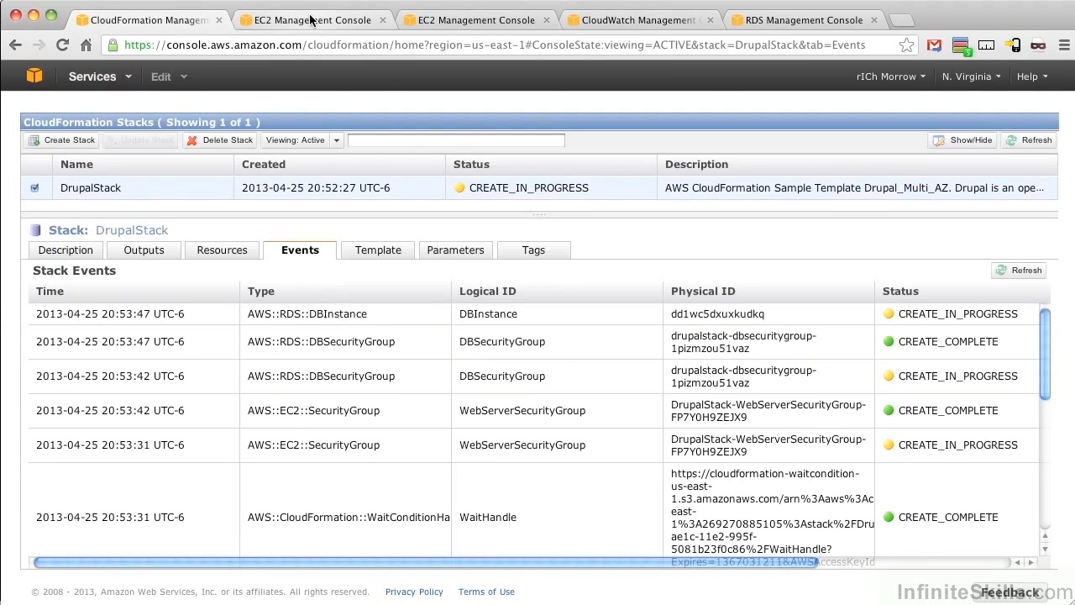
pyautogui.click(311, 20)
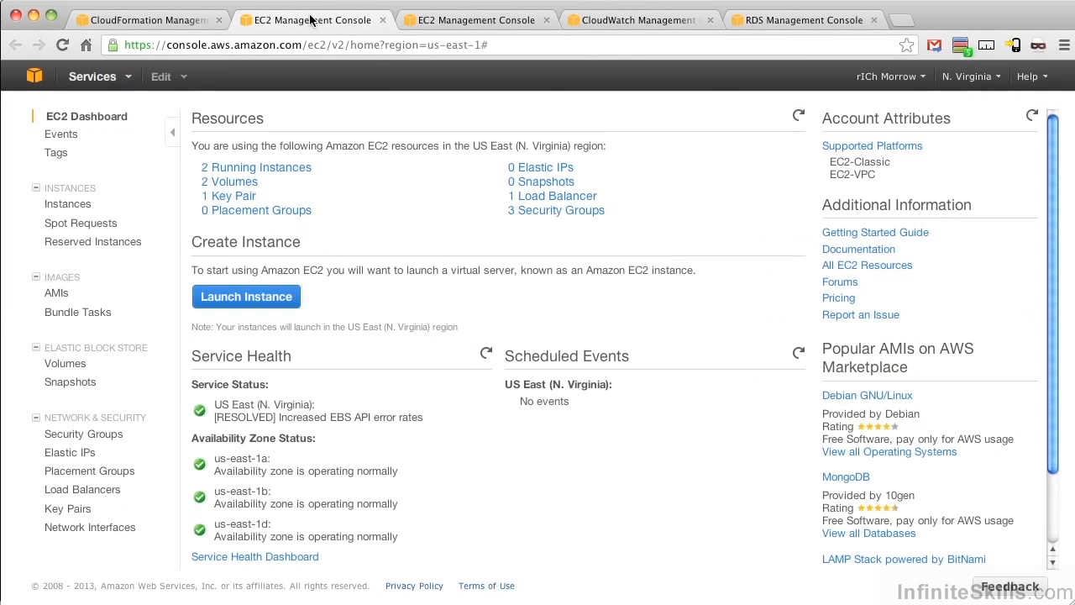
pyautogui.click(451, 20)
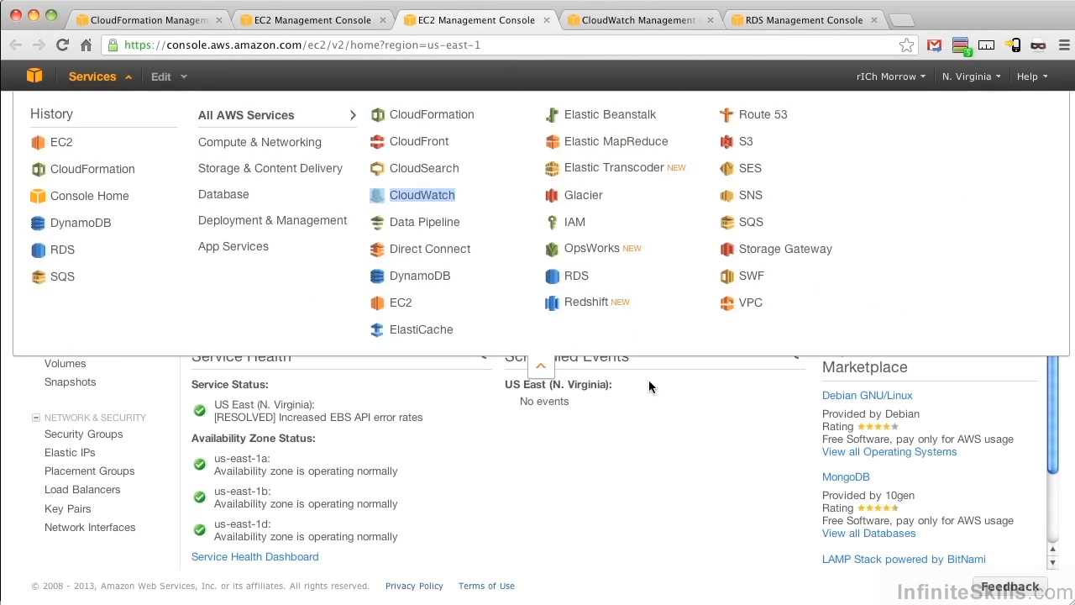
pyautogui.click(660, 408)
pyautogui.click(663, 20)
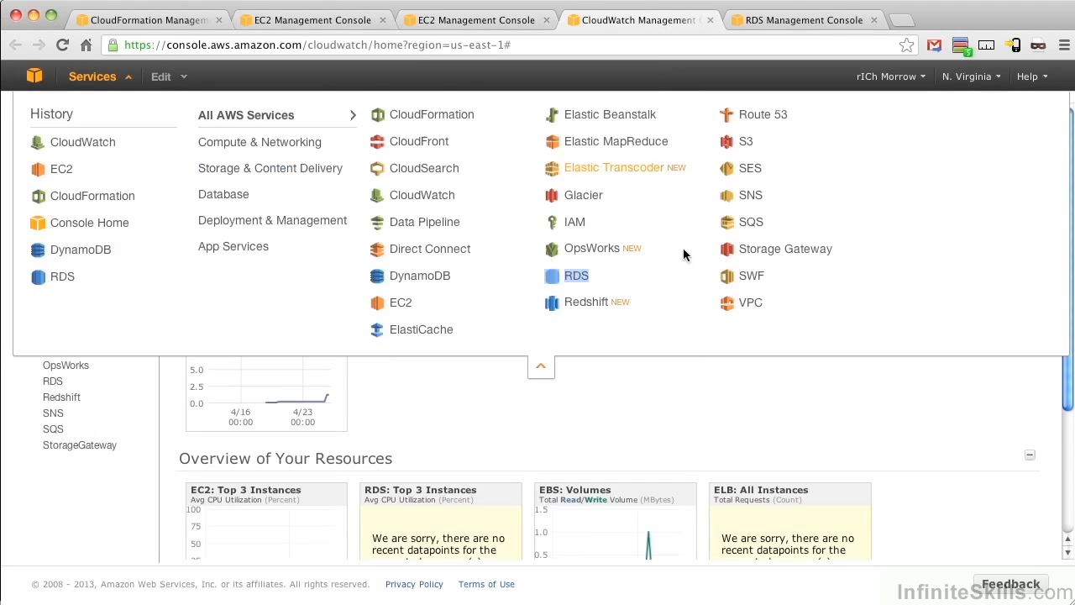
pyautogui.click(692, 382)
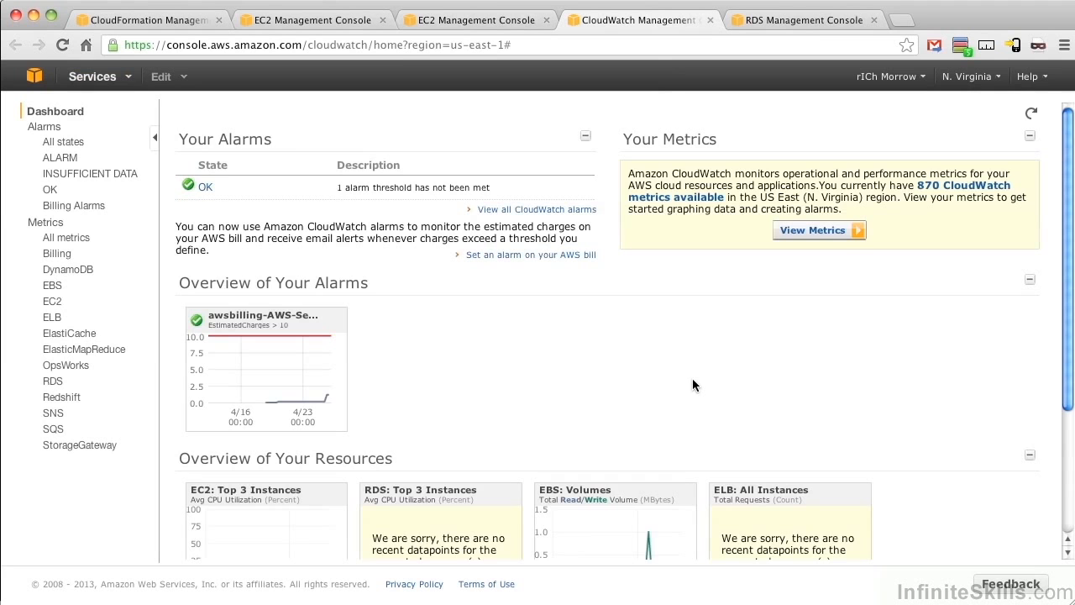
pyautogui.click(779, 20)
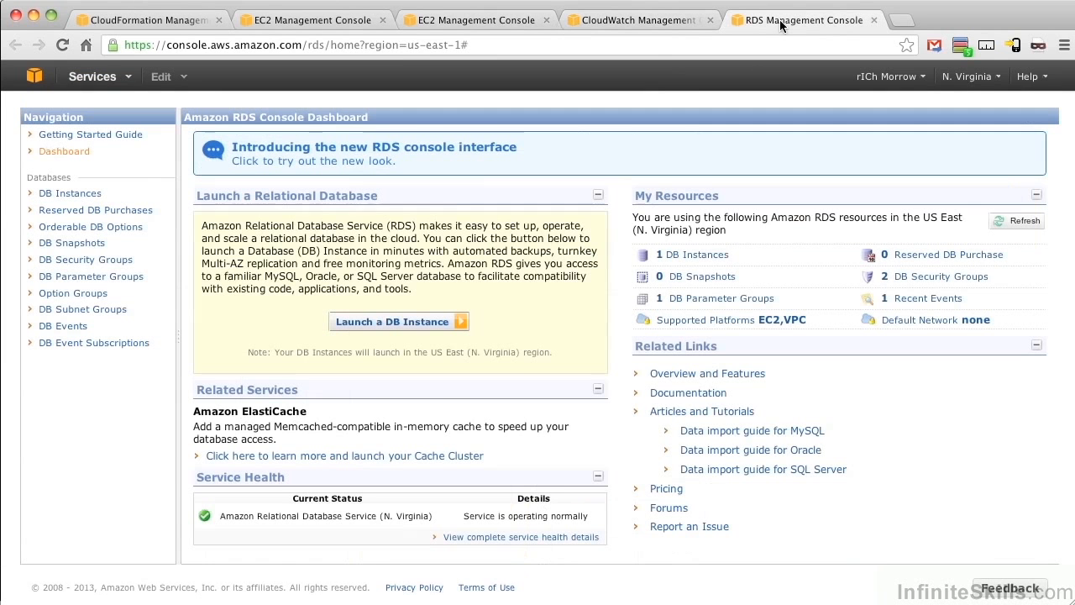
# Step: Examine the Drupal stack's load balancer in EC2, covering its description and its registered instances
pyautogui.click(307, 23)
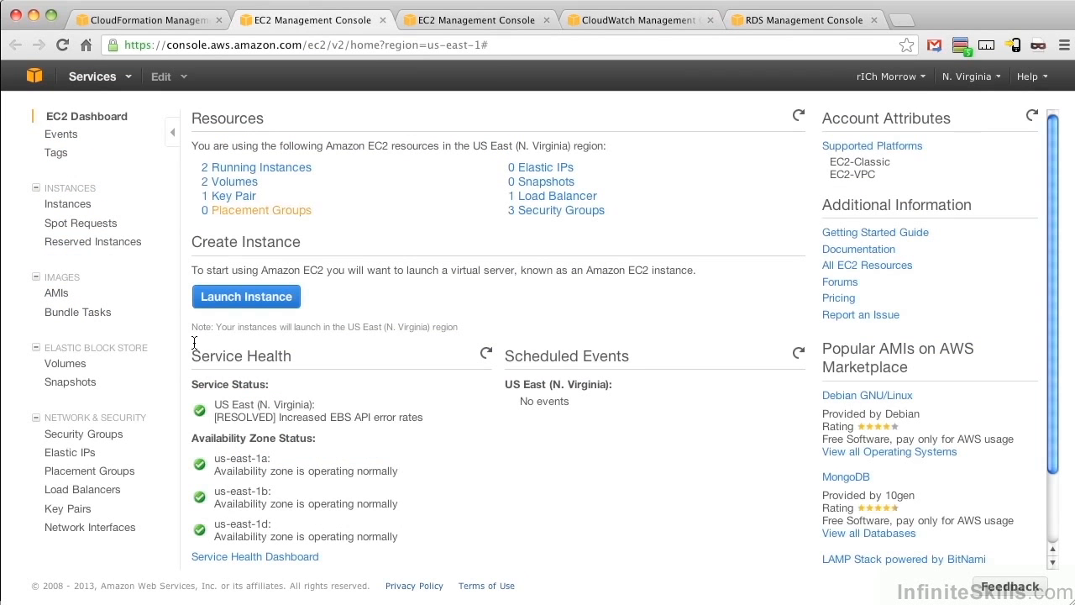
pyautogui.click(88, 490)
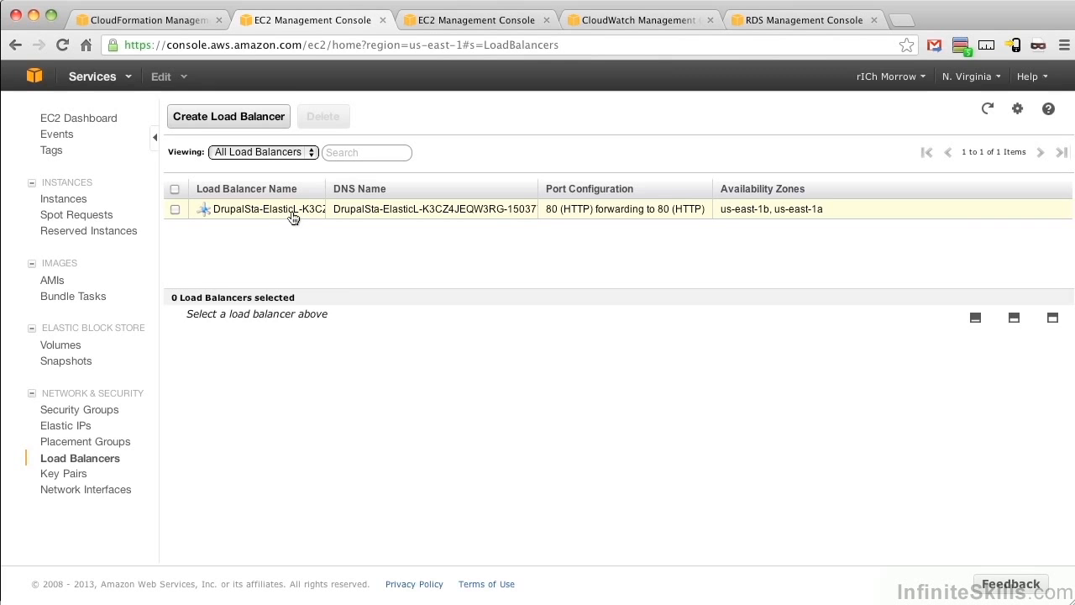
pyautogui.click(292, 217)
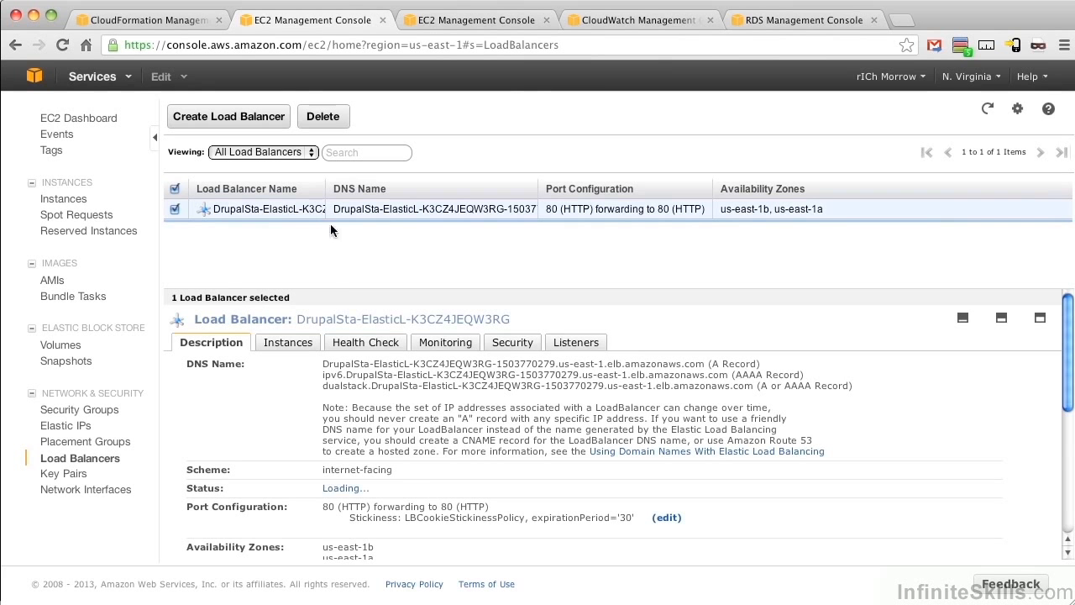
pyautogui.click(303, 347)
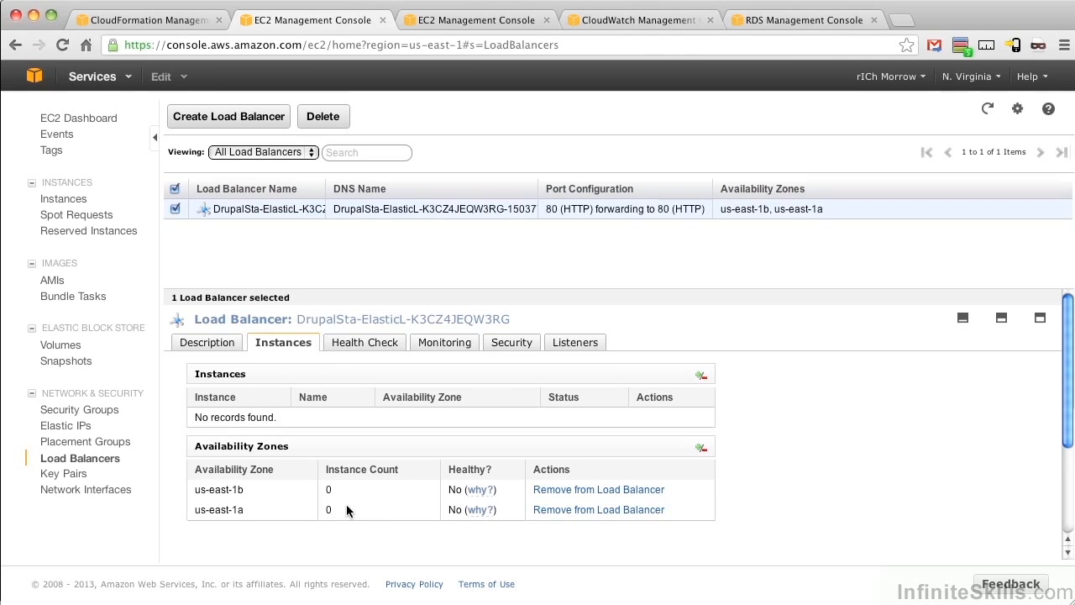
# Step: Check the DB instances in RDS and refresh DrupalStack's event list in CloudFormation
pyautogui.click(774, 18)
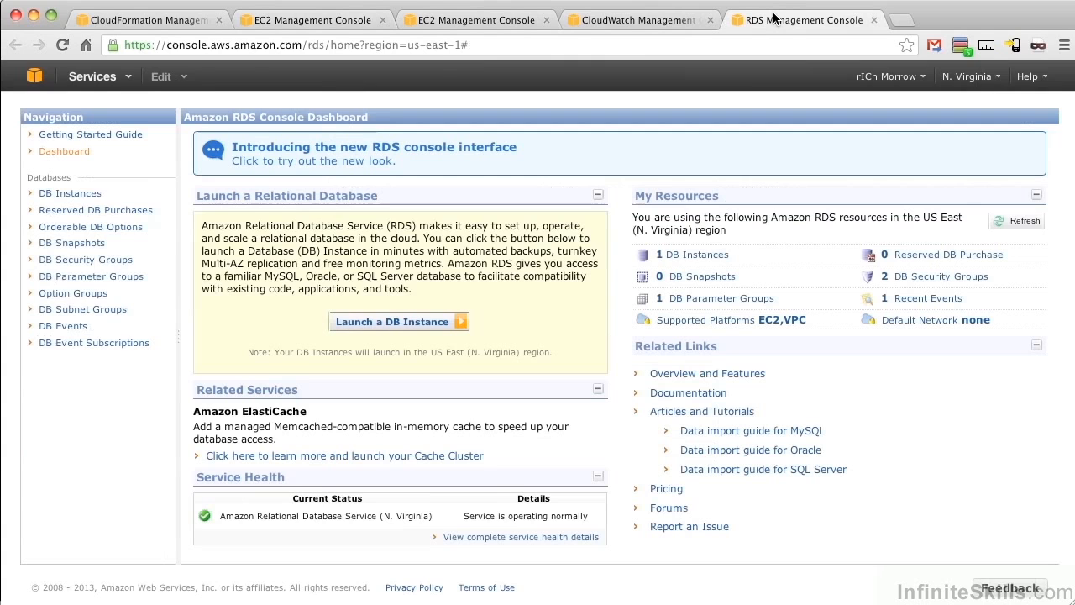
pyautogui.click(707, 265)
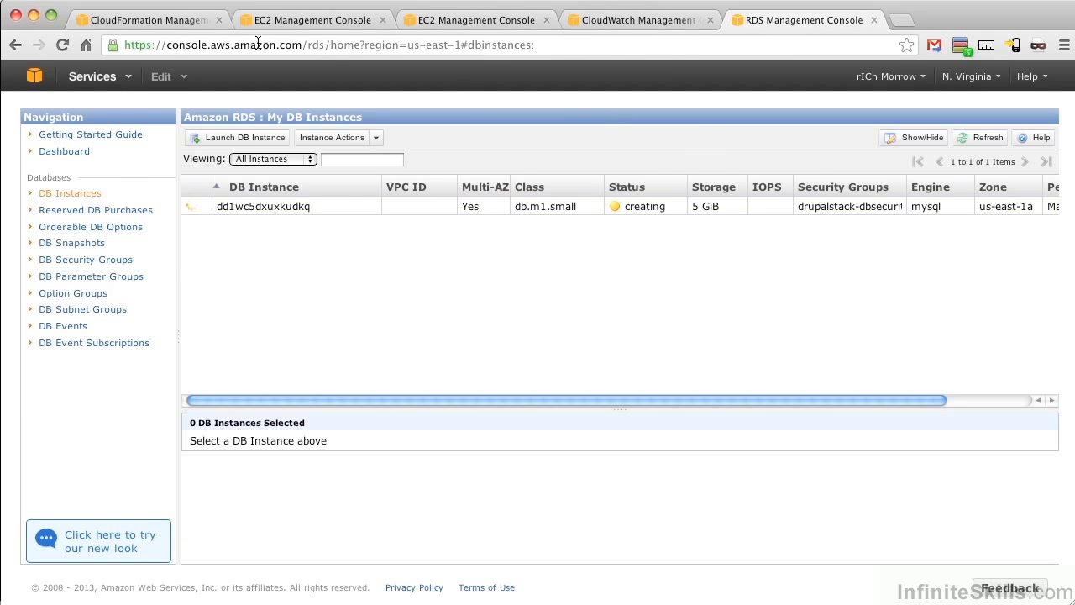
pyautogui.click(138, 22)
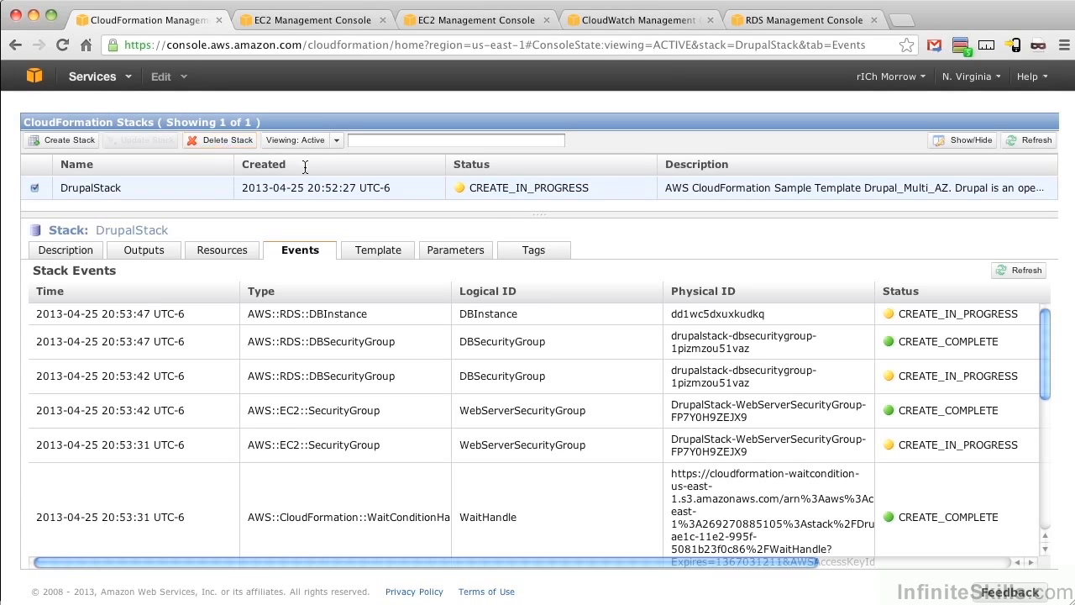
pyautogui.click(1027, 275)
# Step: Examine the inbound rules of the DrupalStack web server security group in EC2, particularly the port 80 rule's source
pyautogui.click(336, 22)
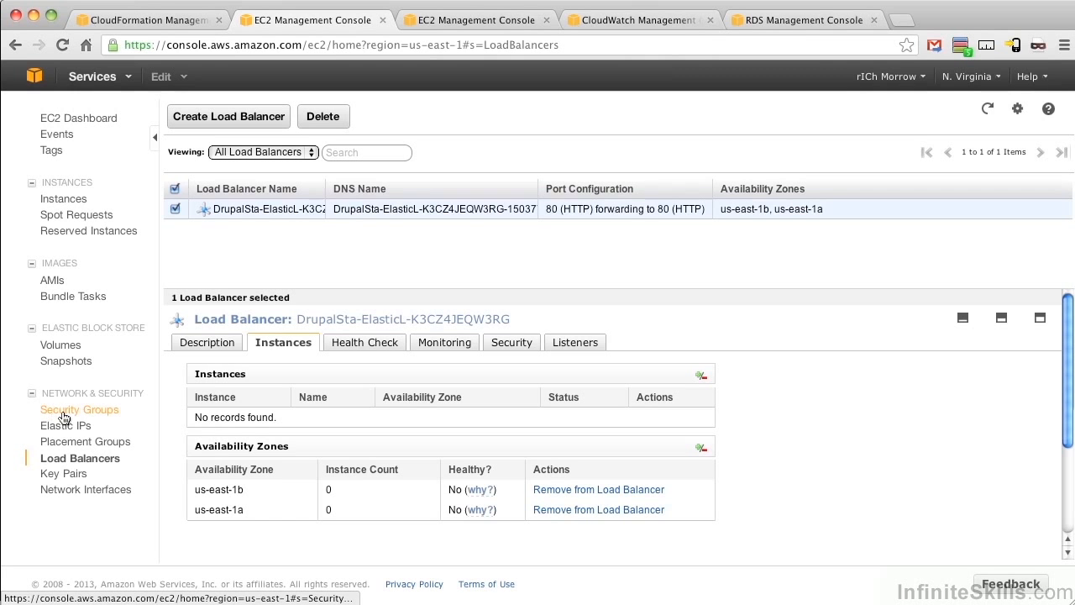
pyautogui.click(67, 412)
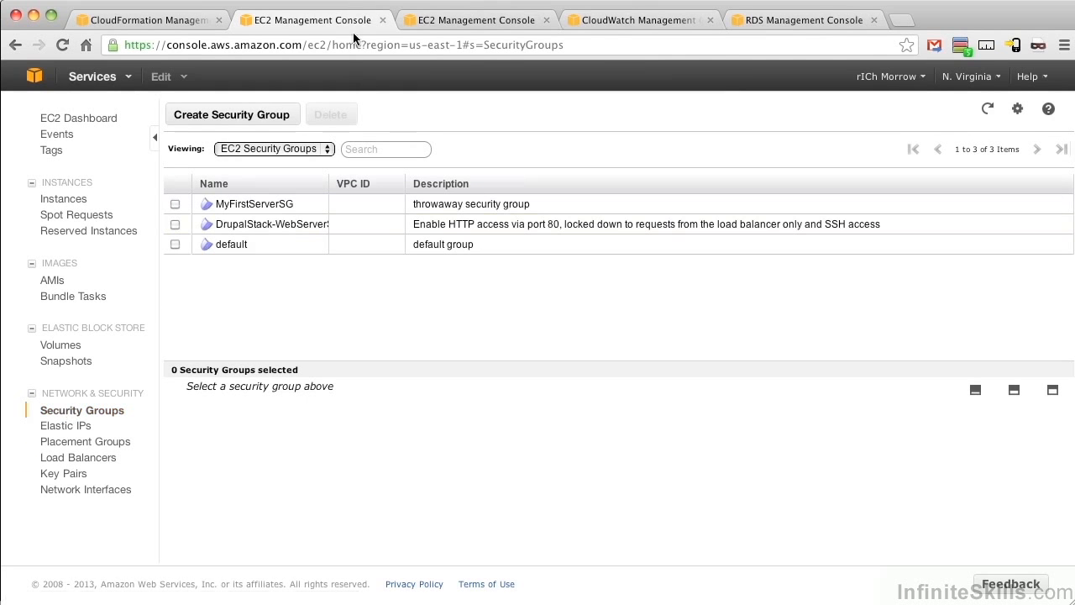
pyautogui.click(284, 227)
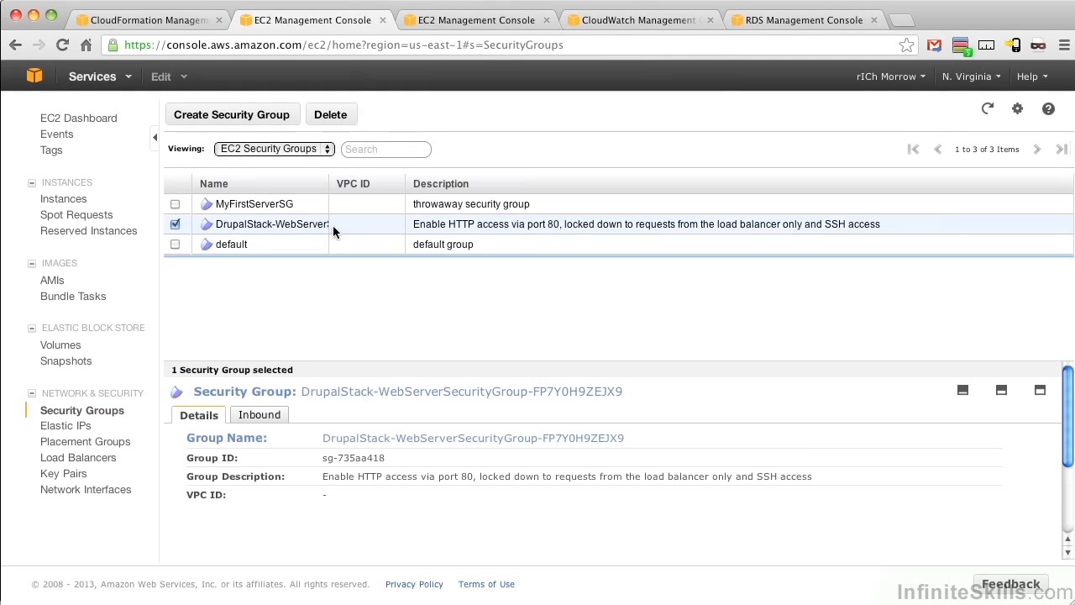
pyautogui.click(260, 415)
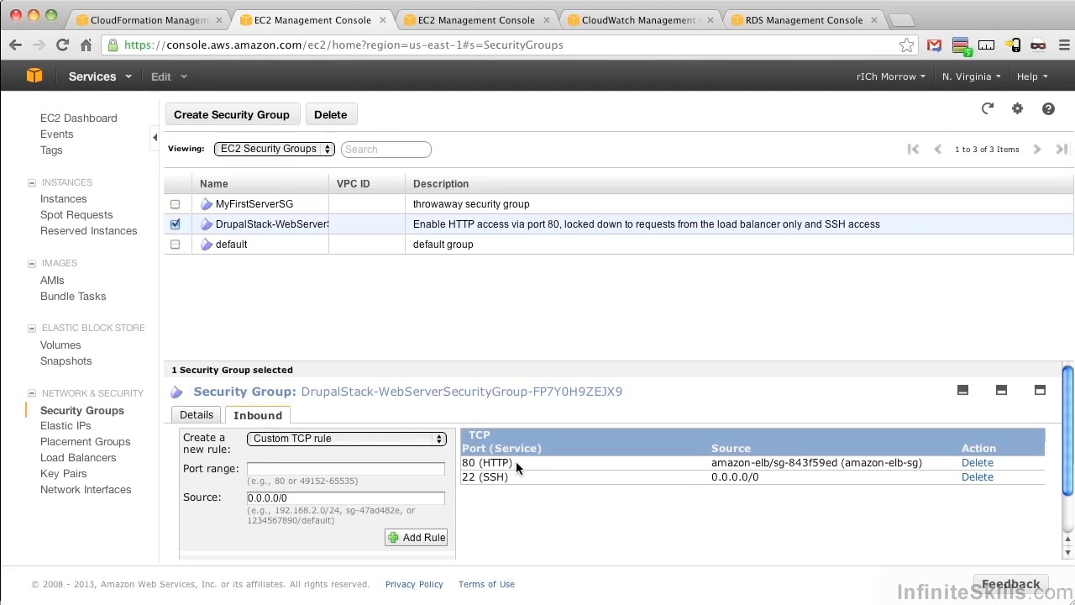
pyautogui.moveTo(733, 461); pyautogui.dragTo(770, 462)
pyautogui.moveTo(512, 463); pyautogui.dragTo(458, 462)
pyautogui.click(568, 468)
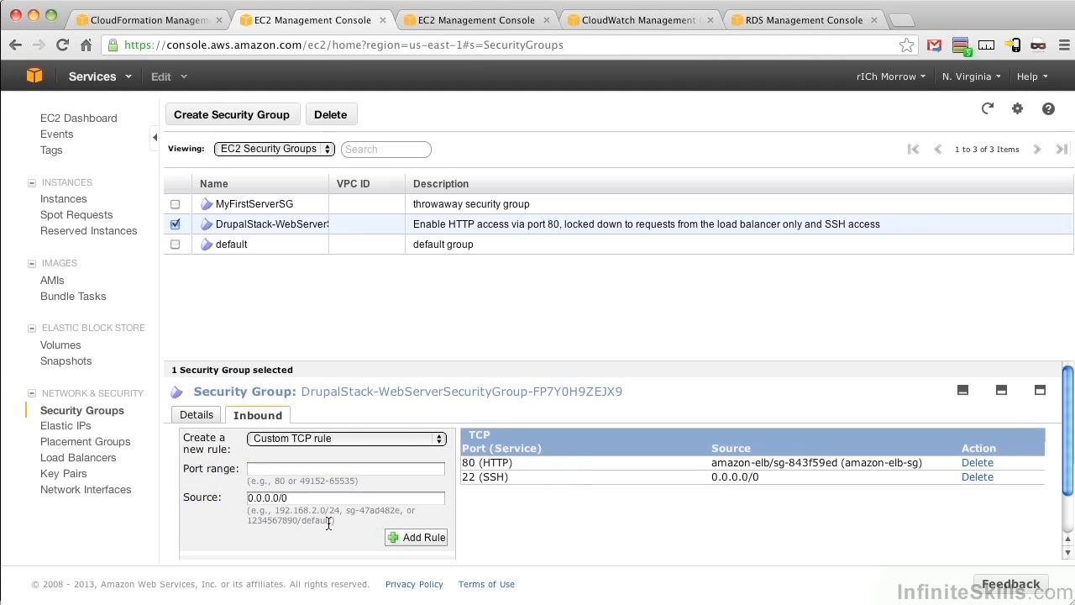
# Step: Add a custom TCP inbound rule for port 80 from source 0.0.0.0/0 to the DrupalStack web server security group and apply it
pyautogui.click(308, 470)
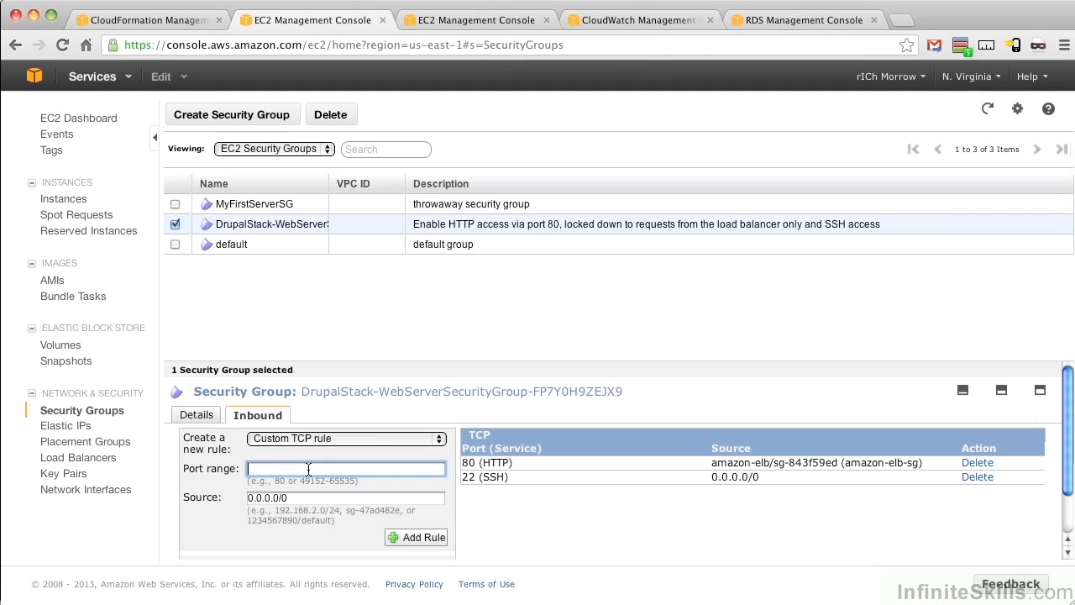
pyautogui.write('80')
pyautogui.click(421, 535)
pyautogui.scroll(-2, 512, 517)
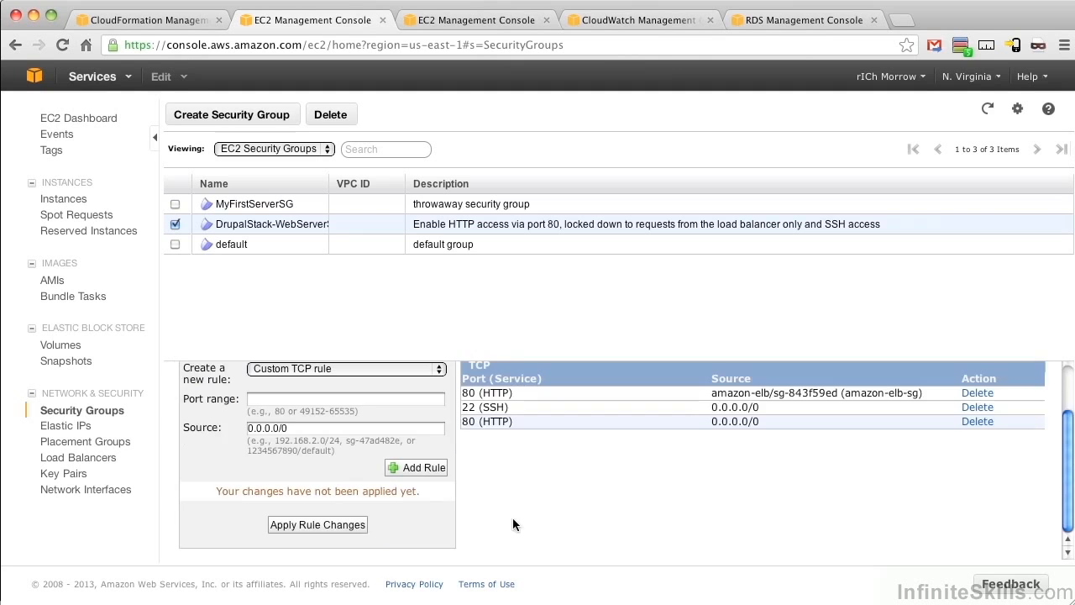
pyautogui.click(344, 524)
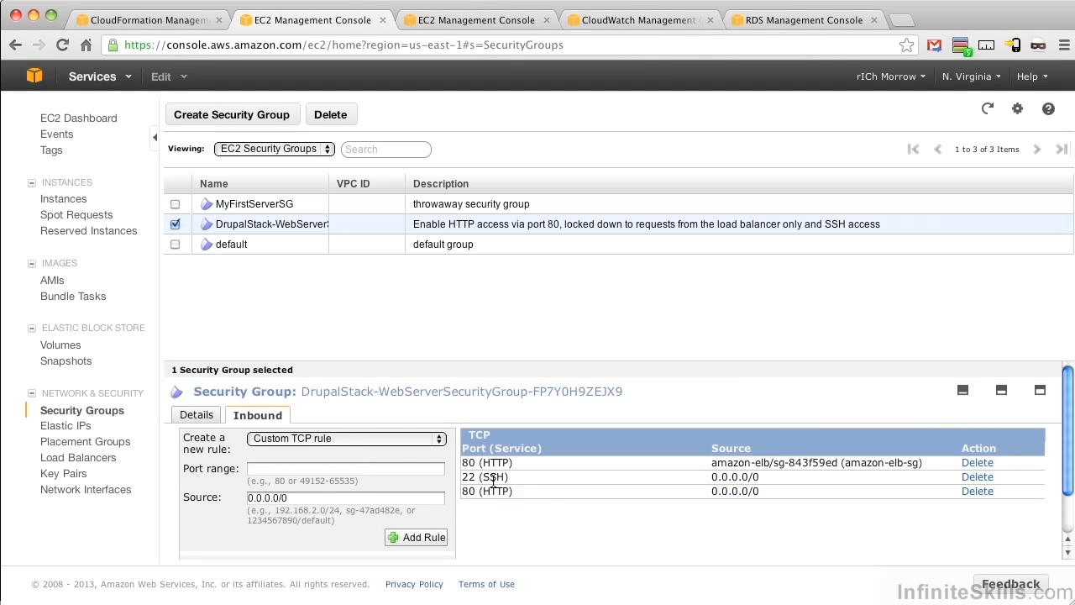
pyautogui.moveTo(468, 491); pyautogui.dragTo(766, 496)
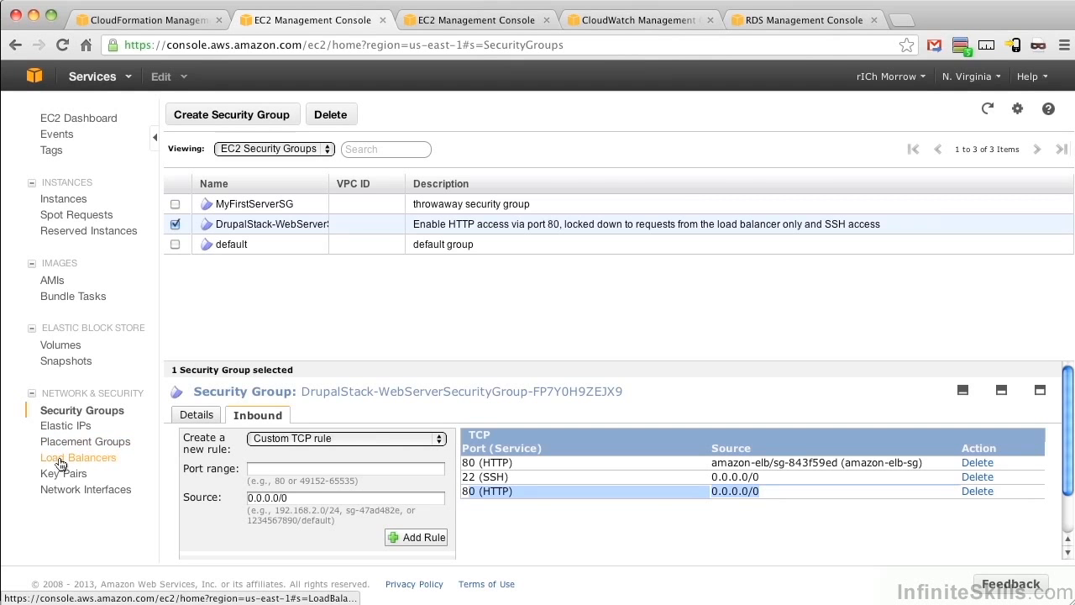
# Step: Check the load balancer's registered instances in EC2 and refresh DrupalStack's events and status in CloudFormation
pyautogui.click(61, 463)
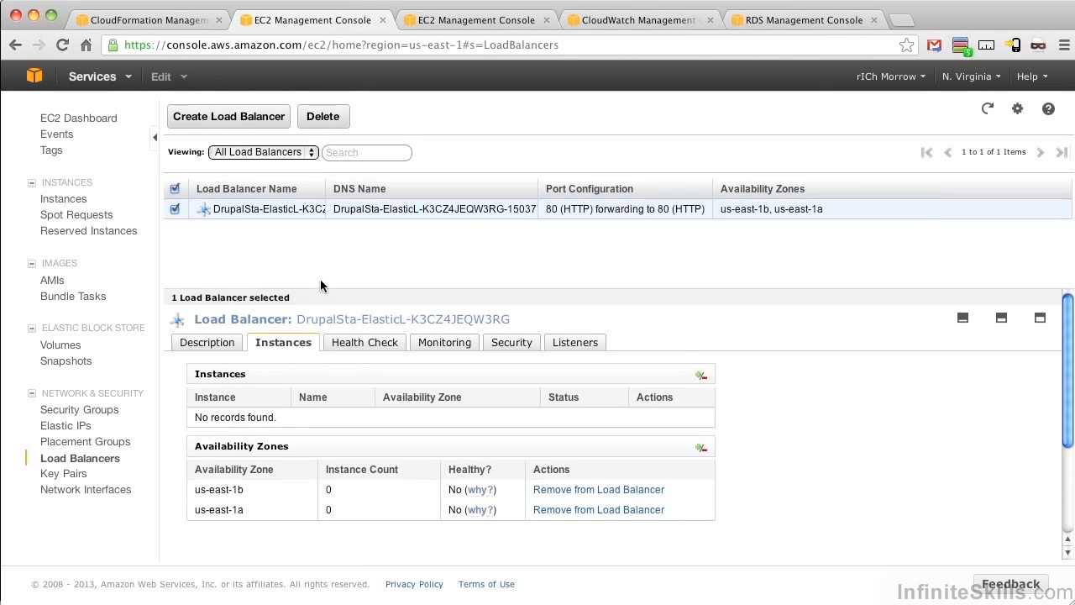
pyautogui.click(163, 18)
pyautogui.click(1026, 270)
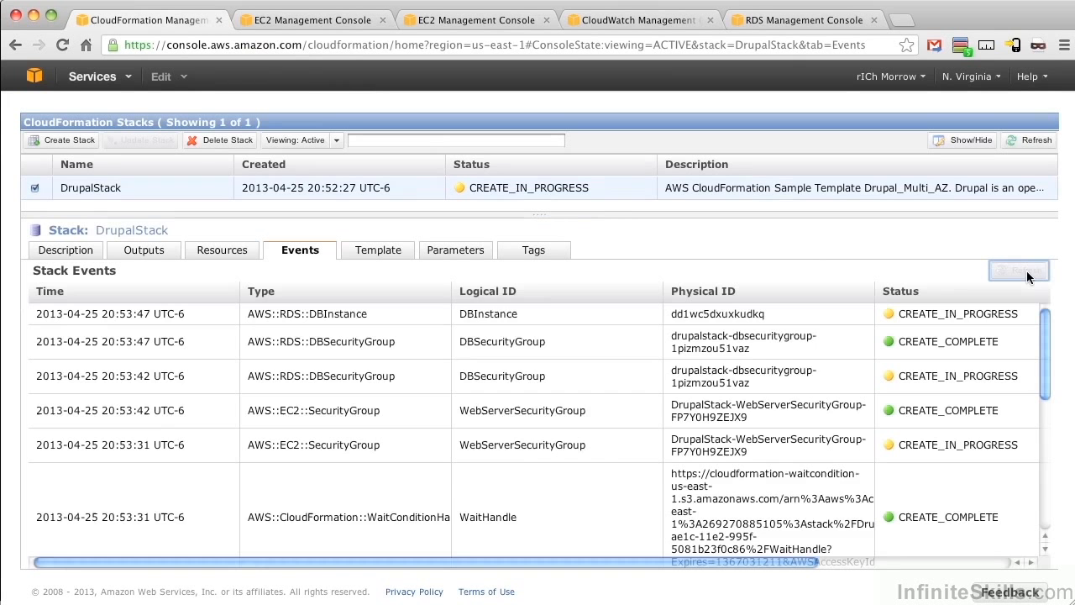
pyautogui.click(1035, 141)
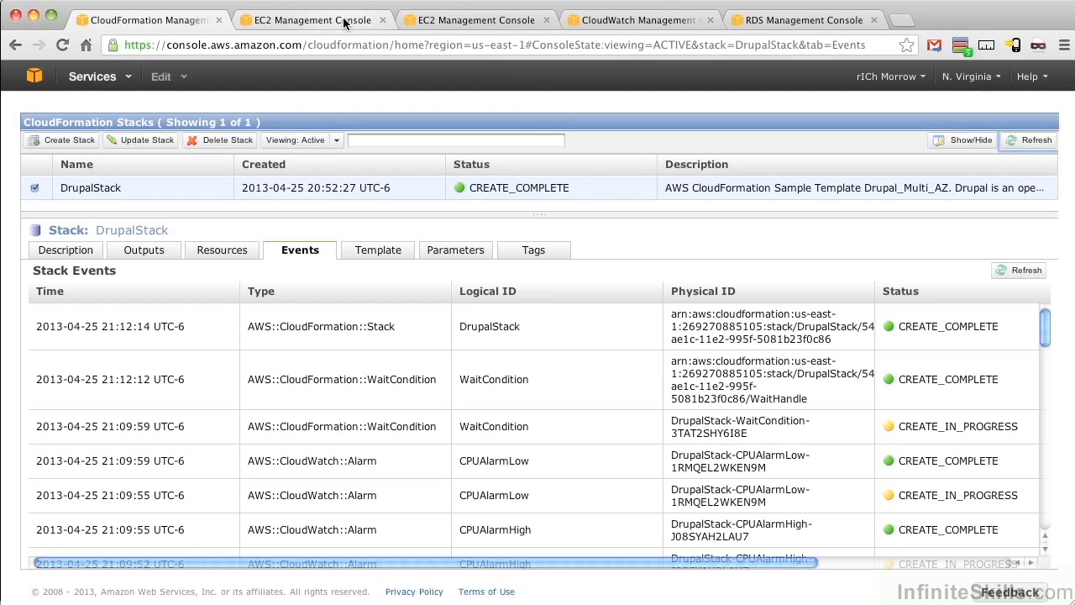
# Step: List the running instances in EC2 and look over the CloudWatch dashboard and the RDS DB instances
pyautogui.click(293, 14)
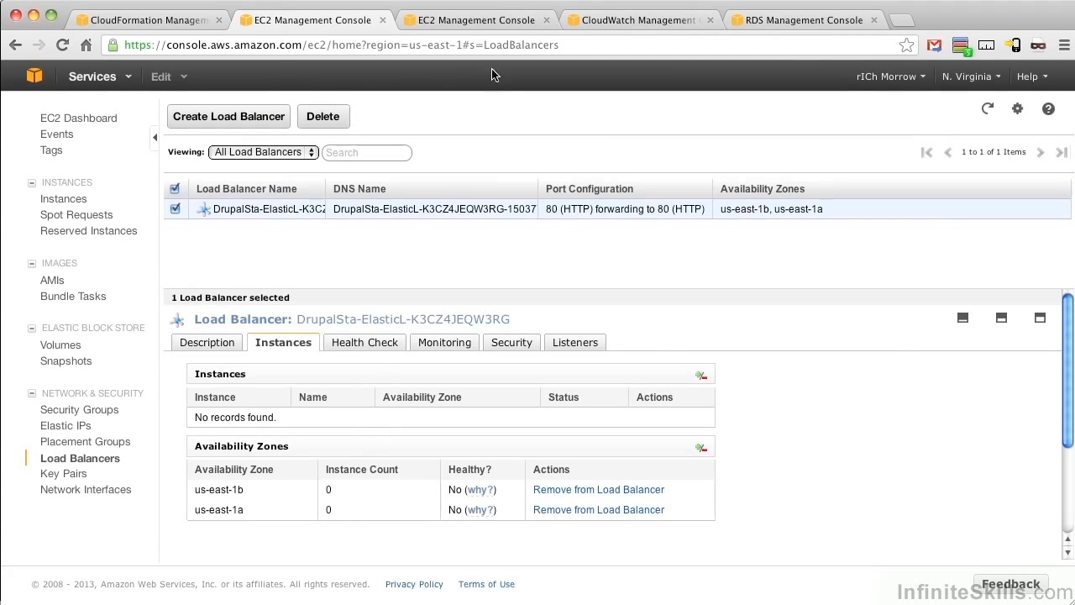
pyautogui.click(486, 20)
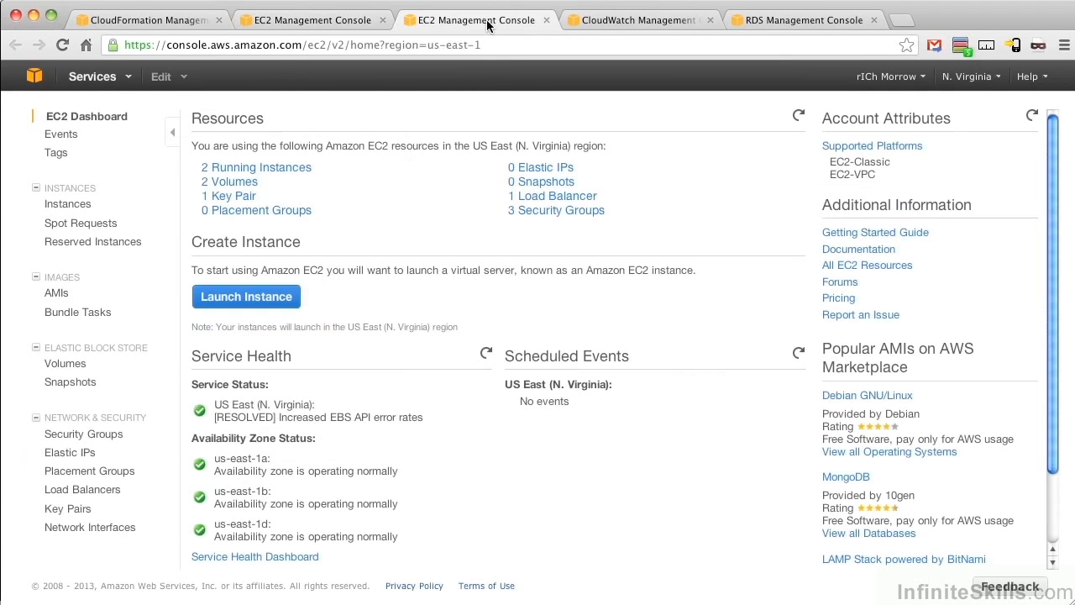
pyautogui.click(241, 169)
pyautogui.click(634, 21)
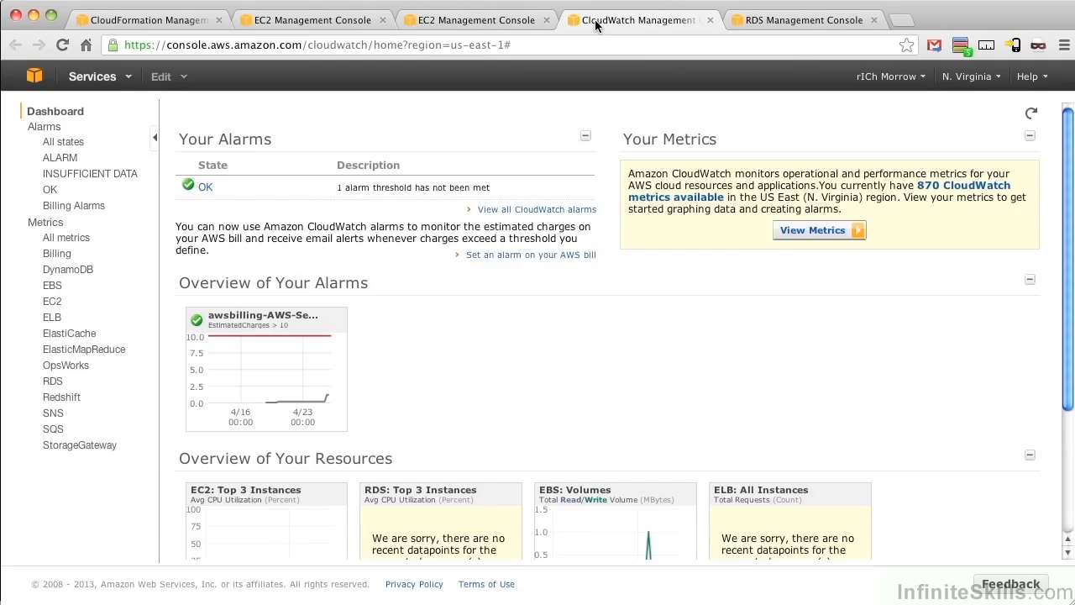
pyautogui.click(766, 21)
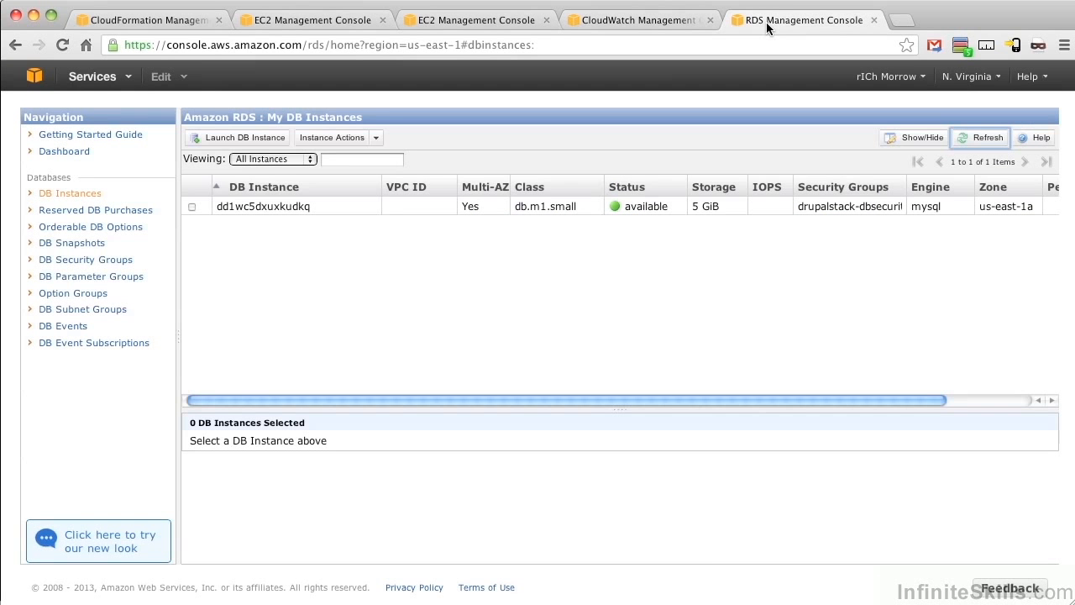
# Step: Refresh the Drupal stack's load balancer in EC2 to check its registered instances, and review the EC2 instance list
pyautogui.click(287, 23)
pyautogui.click(985, 110)
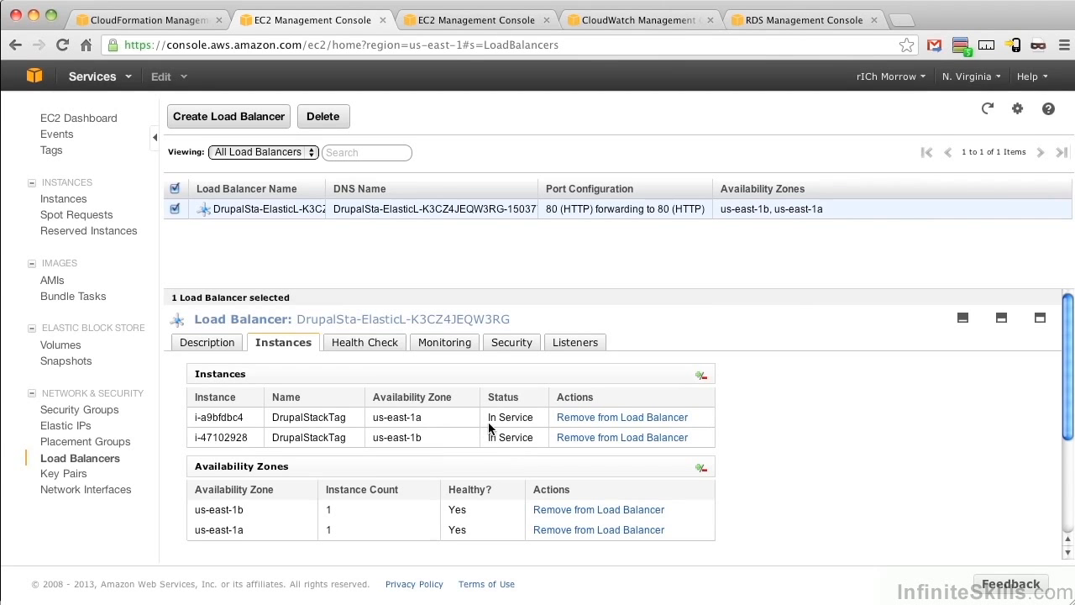
pyautogui.click(471, 19)
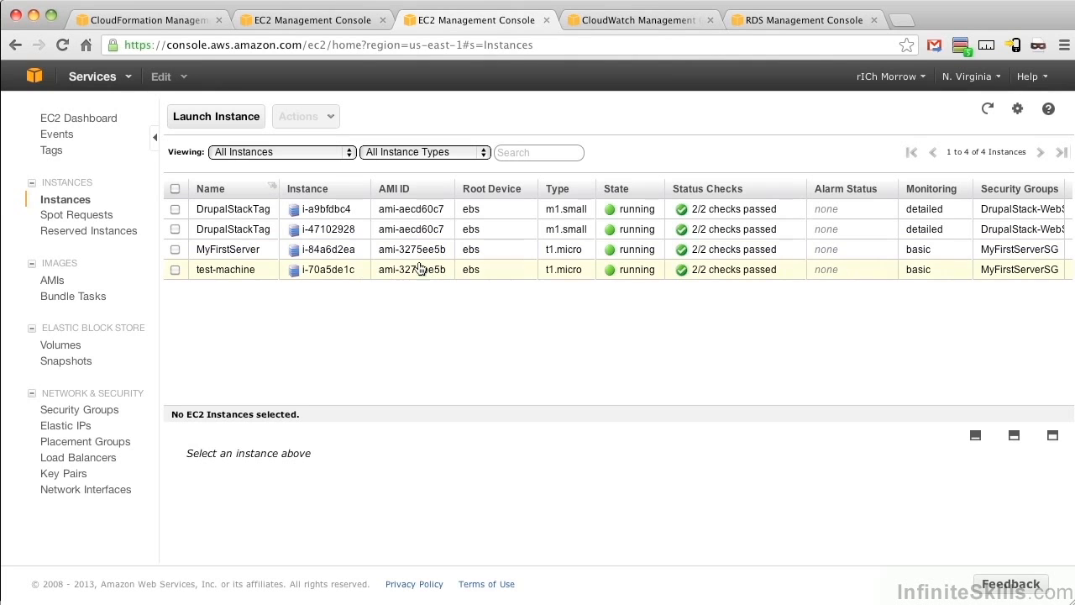
# Step: Refresh the CloudWatch dashboard and examine the states of the alarms
pyautogui.click(603, 20)
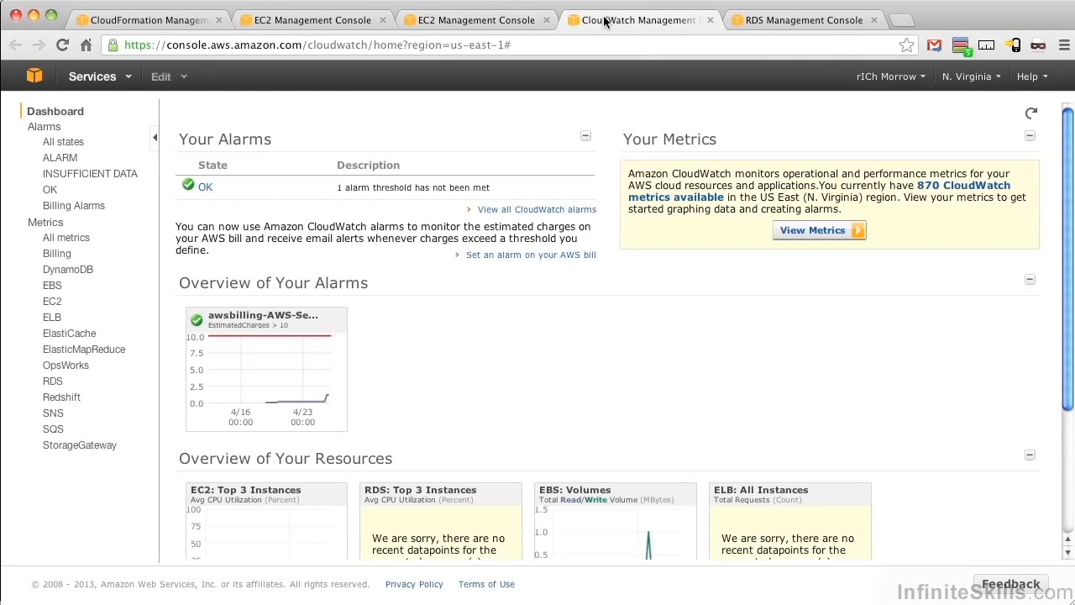
pyautogui.click(1029, 114)
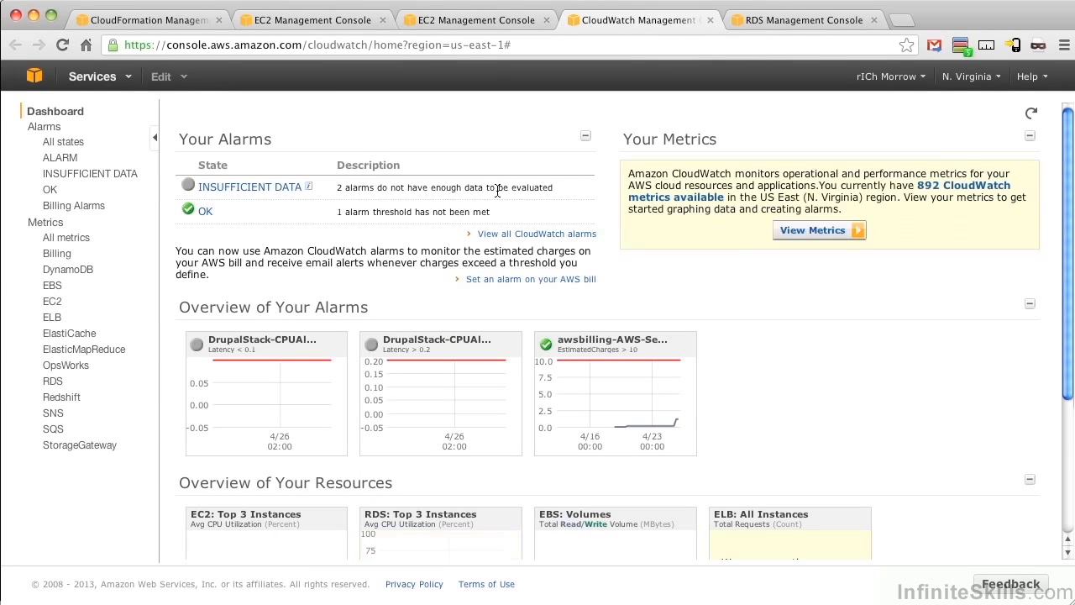
pyautogui.moveTo(337, 212); pyautogui.dragTo(490, 215)
pyautogui.click(376, 213)
# Step: Refresh the DB instances list in RDS and return to DrupalStack's events in CloudFormation
pyautogui.click(764, 22)
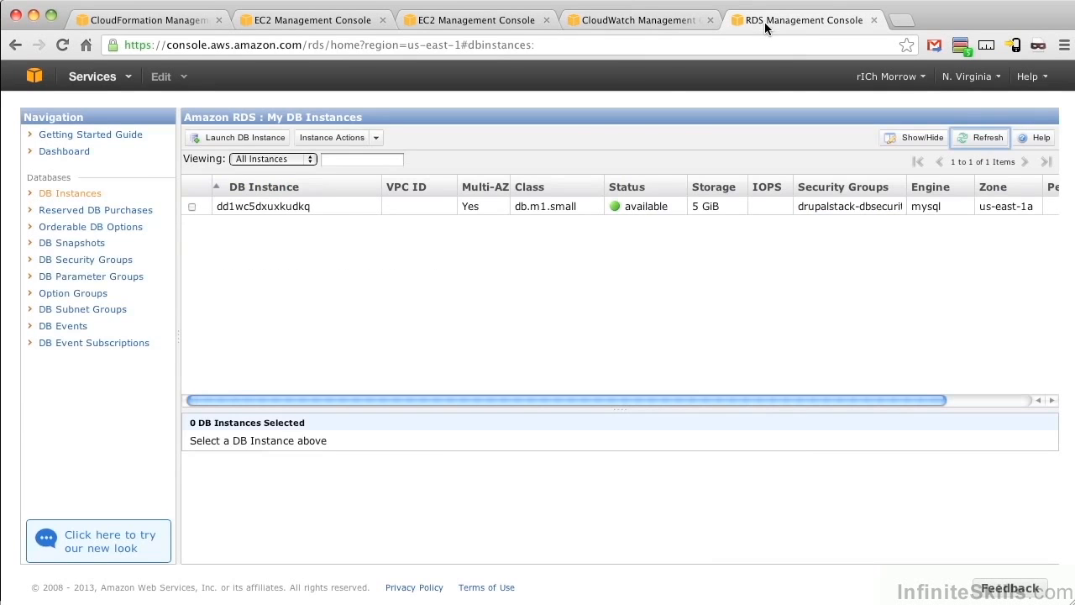
pyautogui.click(981, 138)
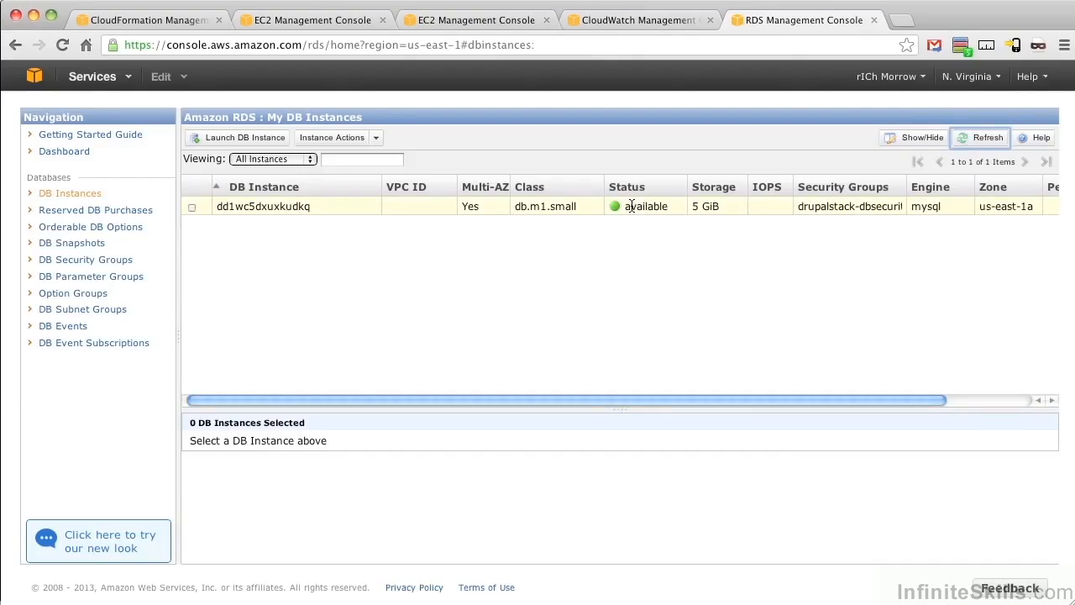
pyautogui.click(153, 28)
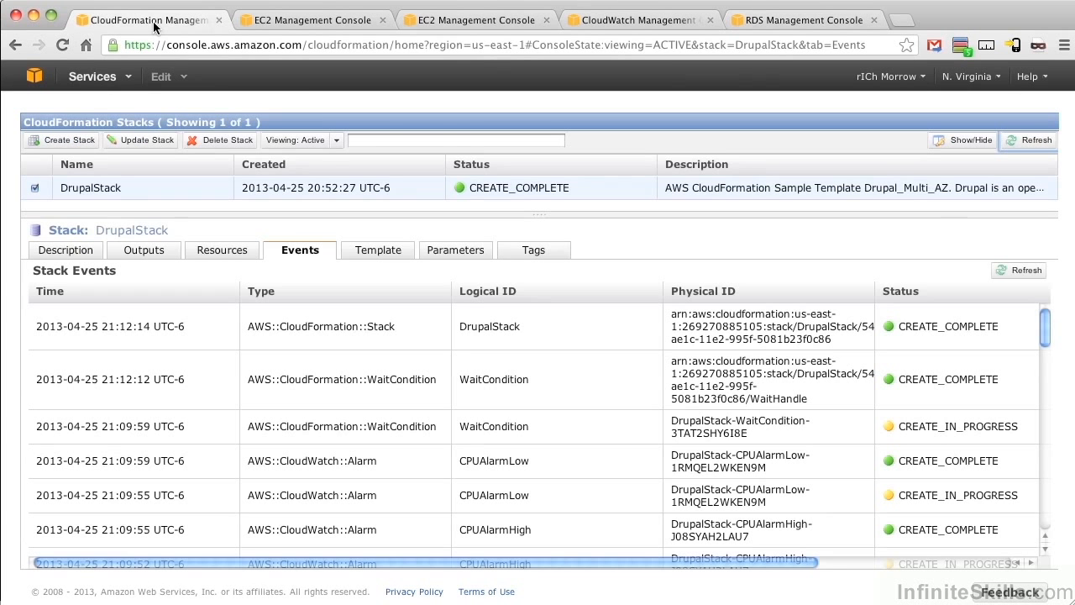